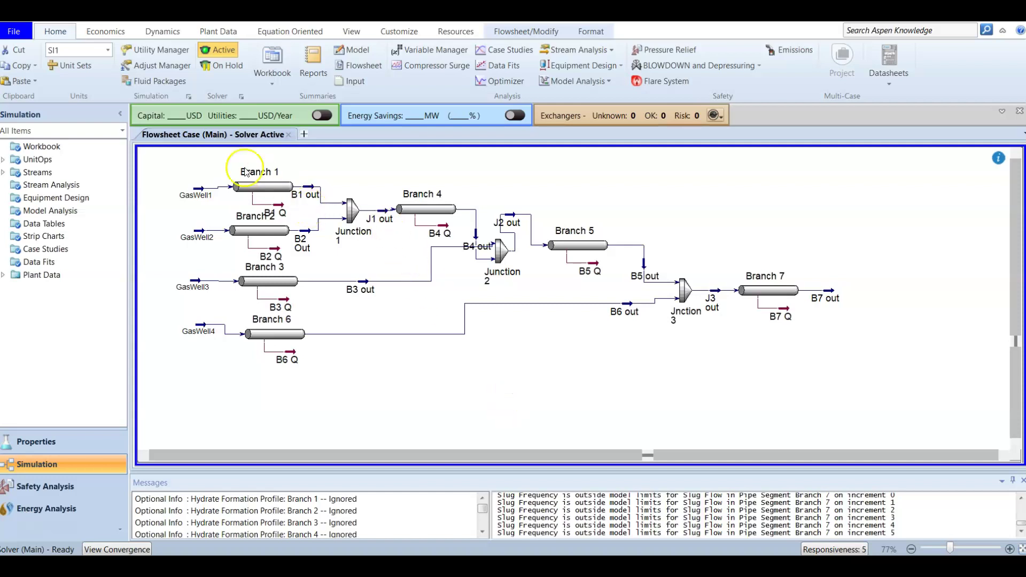
# Open the Branch 1 pipe segment and review its design, rating, worksheet, performance and flow assurance data.
pyautogui.doubleClick(259, 188)
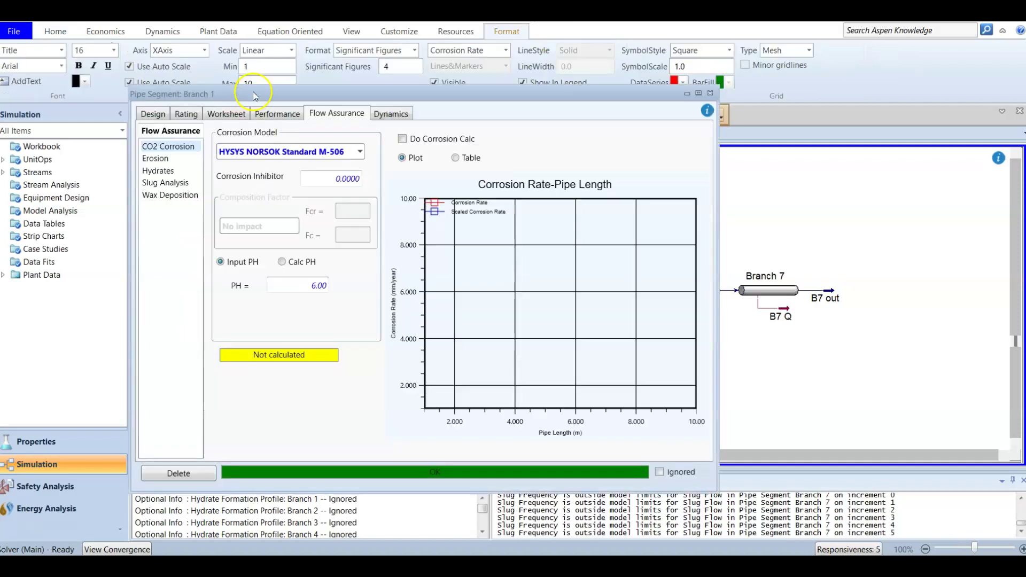
pyautogui.moveTo(254, 96); pyautogui.dragTo(337, 95)
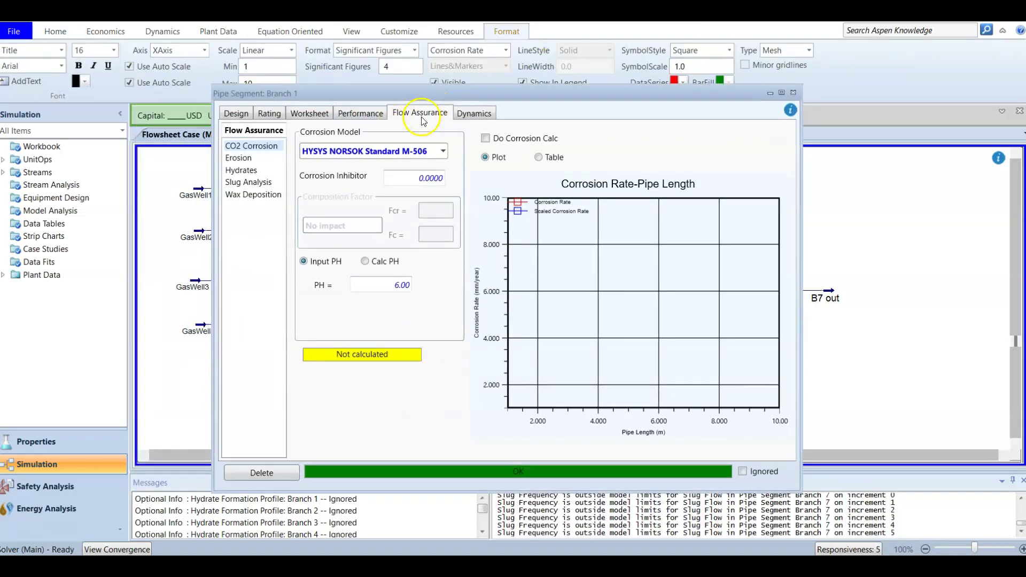
pyautogui.click(235, 113)
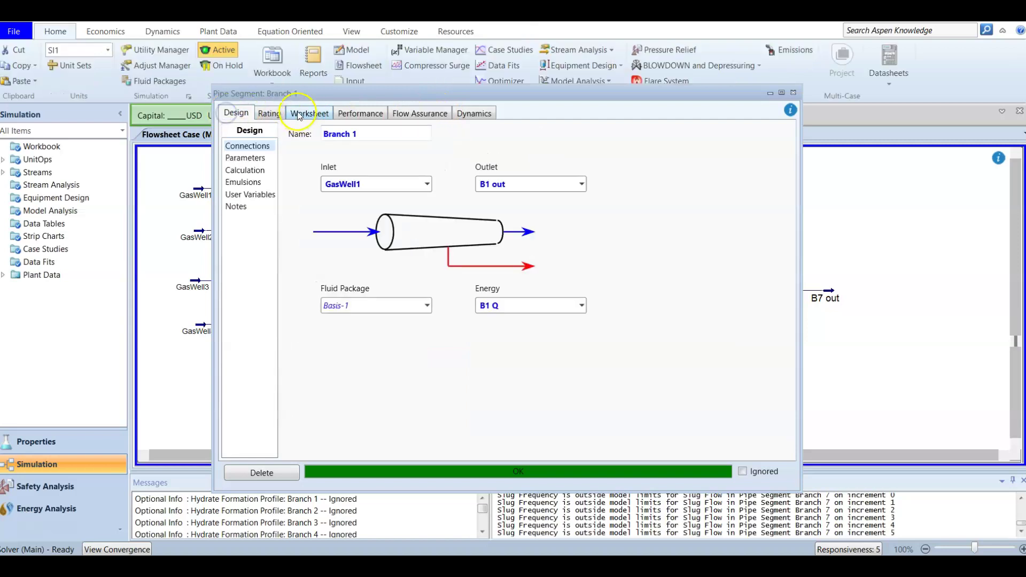
pyautogui.click(269, 113)
pyautogui.click(308, 113)
pyautogui.click(346, 113)
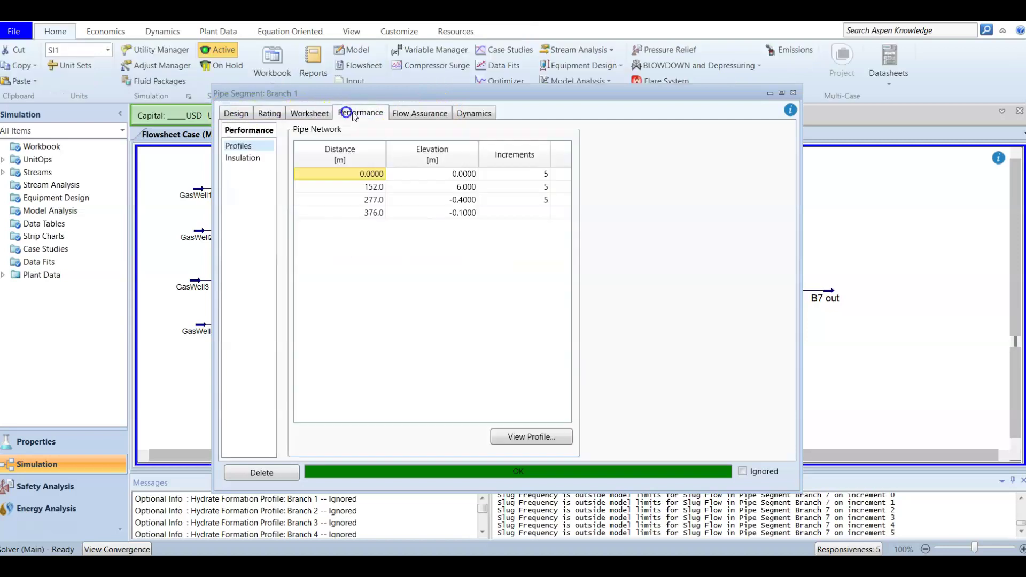
pyautogui.click(408, 113)
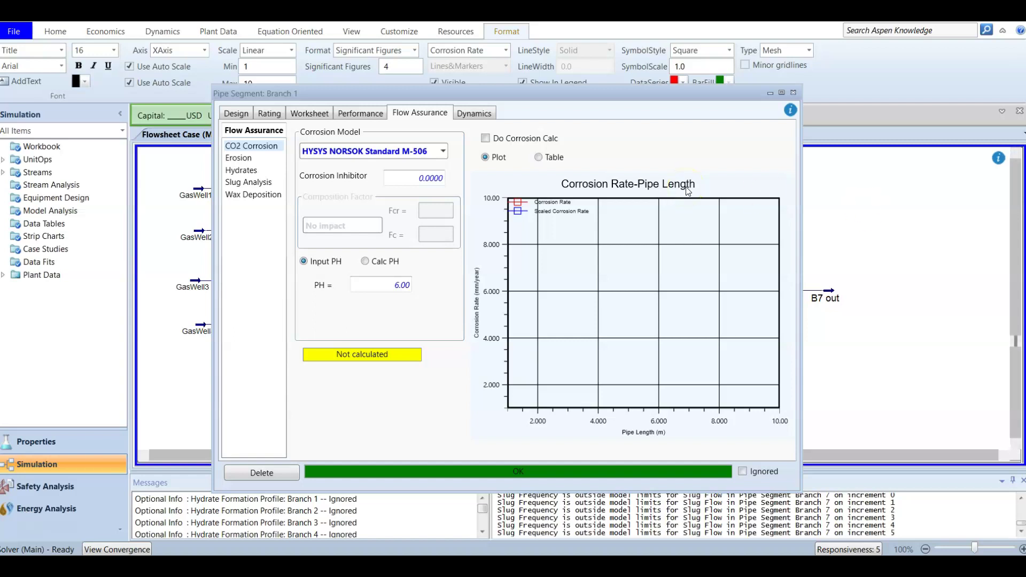
# Enable the erosion calculation for Branch 1, examine the velocity plot along the pipe length, and close the segment.
pyautogui.click(250, 159)
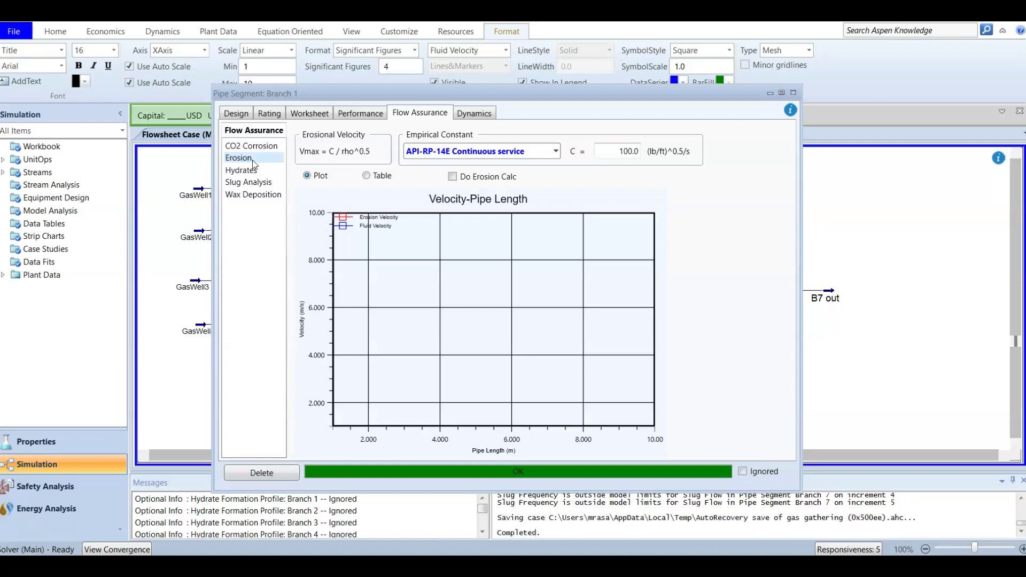
pyautogui.click(372, 220)
pyautogui.click(453, 176)
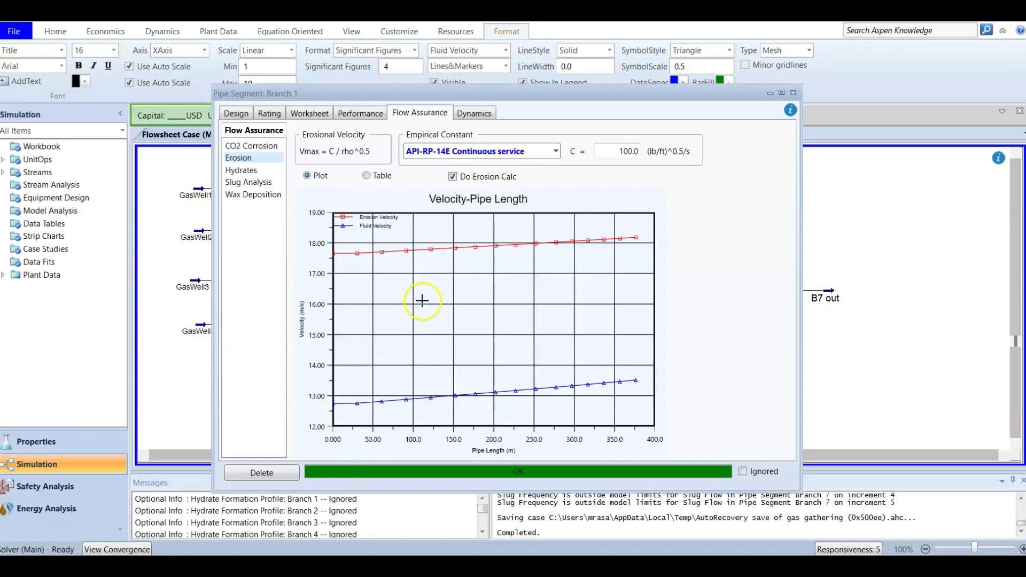
pyautogui.moveTo(533, 387)
pyautogui.click(793, 93)
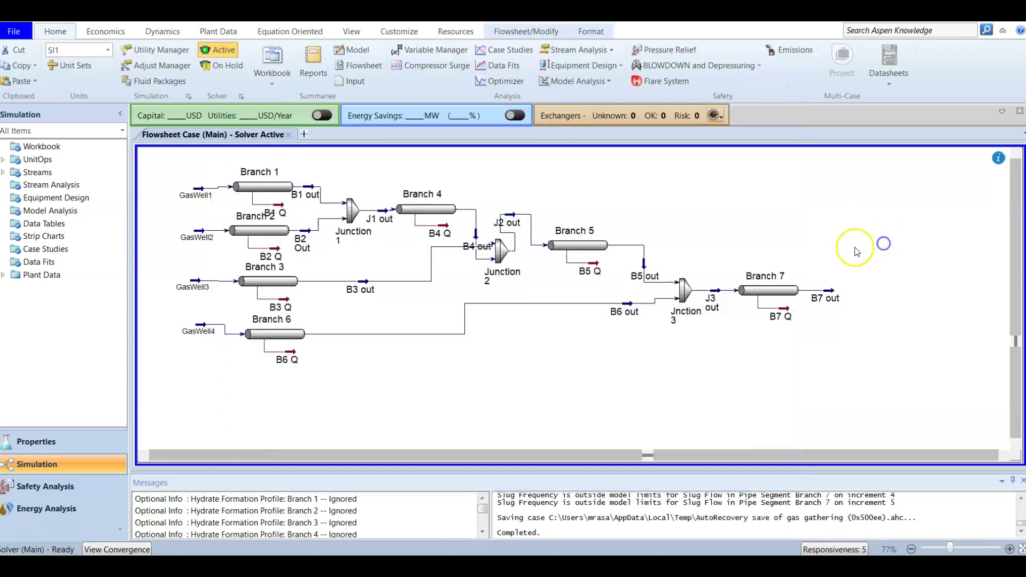
# Enable the erosion calculation for the Branch 7 pipe segment and compare its erosion and fluid velocities along the pipe.
pyautogui.doubleClick(767, 291)
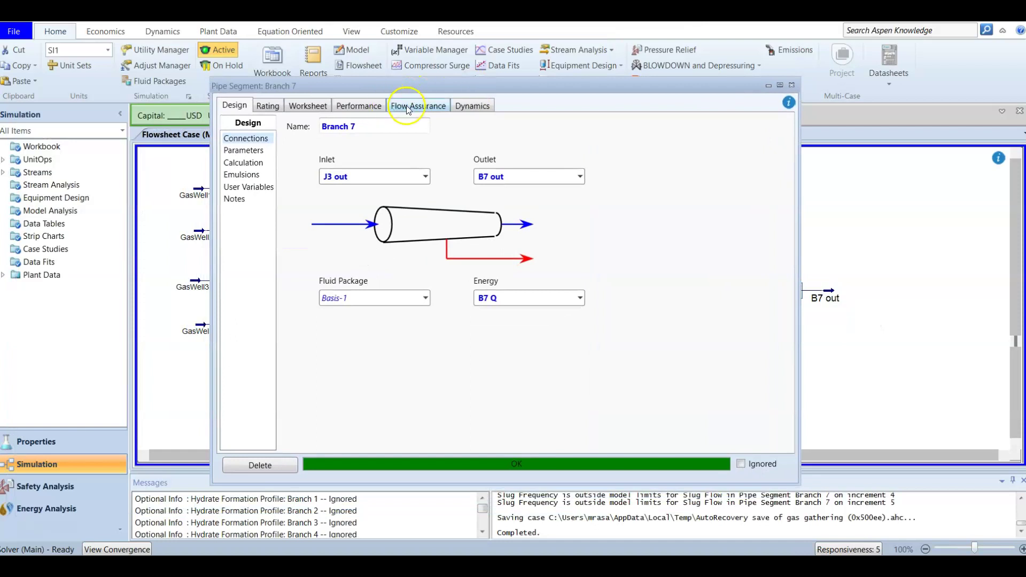
pyautogui.click(407, 107)
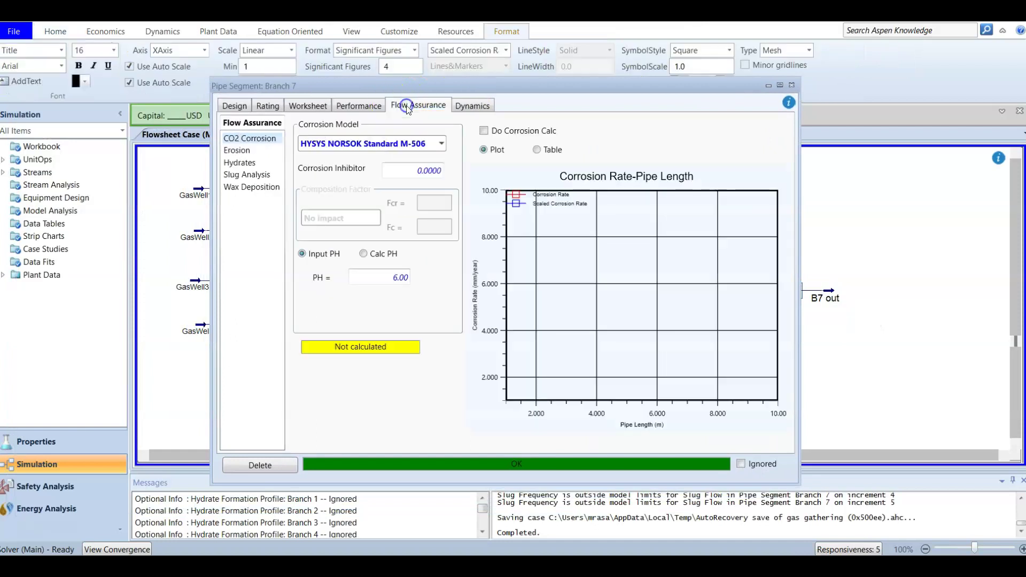
pyautogui.click(246, 151)
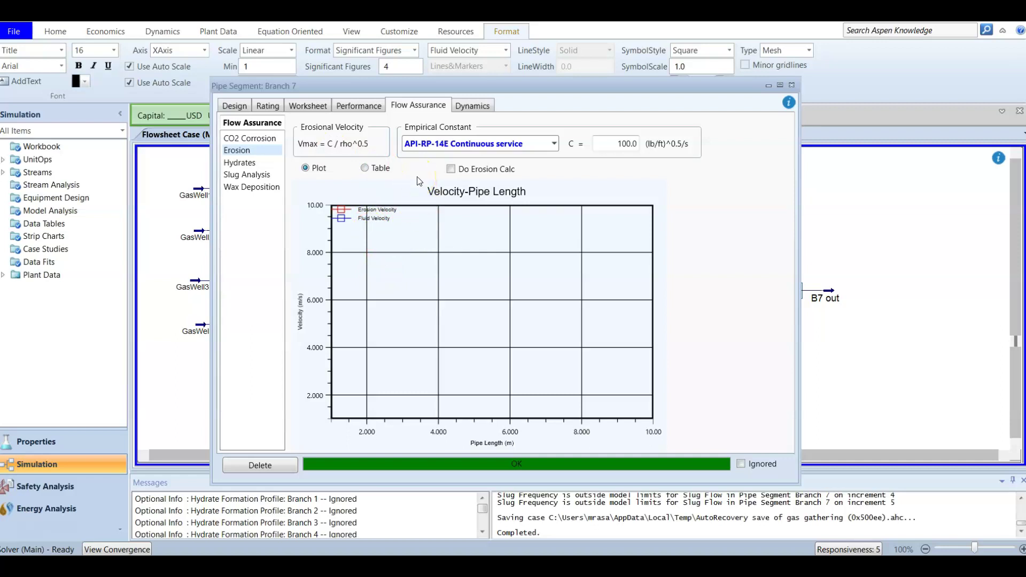
pyautogui.click(452, 170)
pyautogui.click(375, 213)
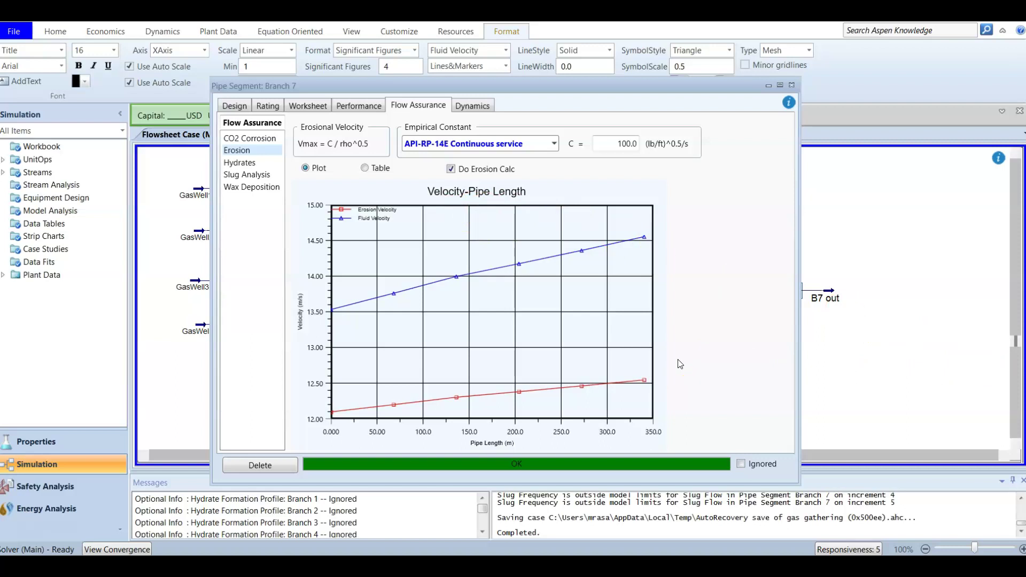
pyautogui.moveTo(530, 260)
pyautogui.click(792, 85)
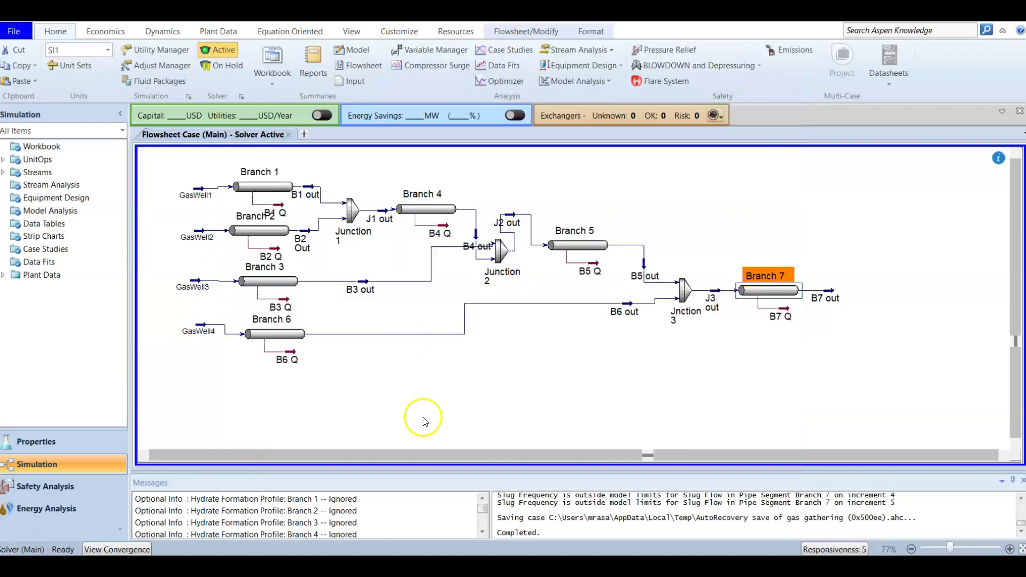
# Enable the slug calculations in the flow assurance analysis of the Branch 1 pipe segment.
pyautogui.doubleClick(271, 189)
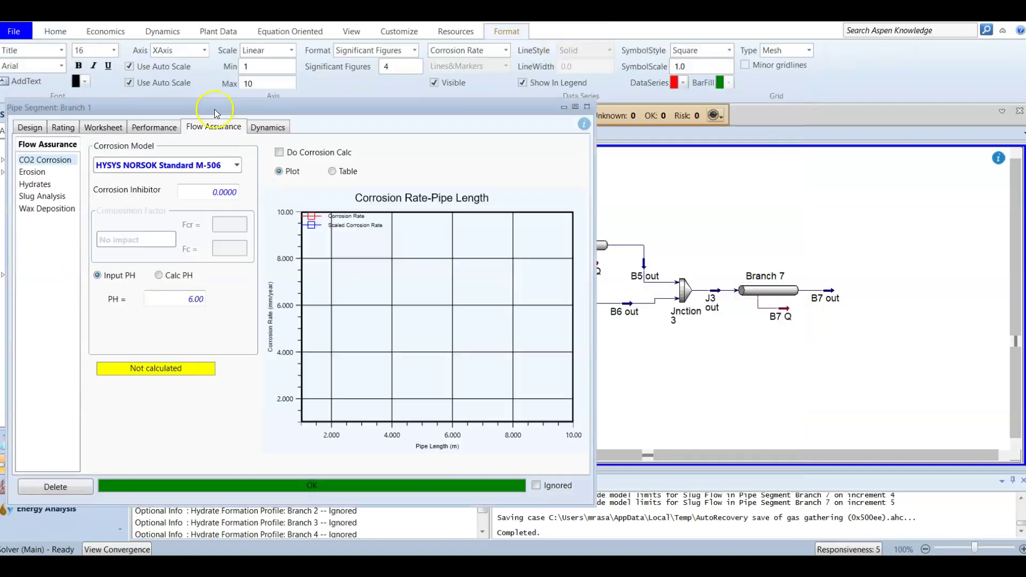
pyautogui.moveTo(207, 112); pyautogui.dragTo(419, 90)
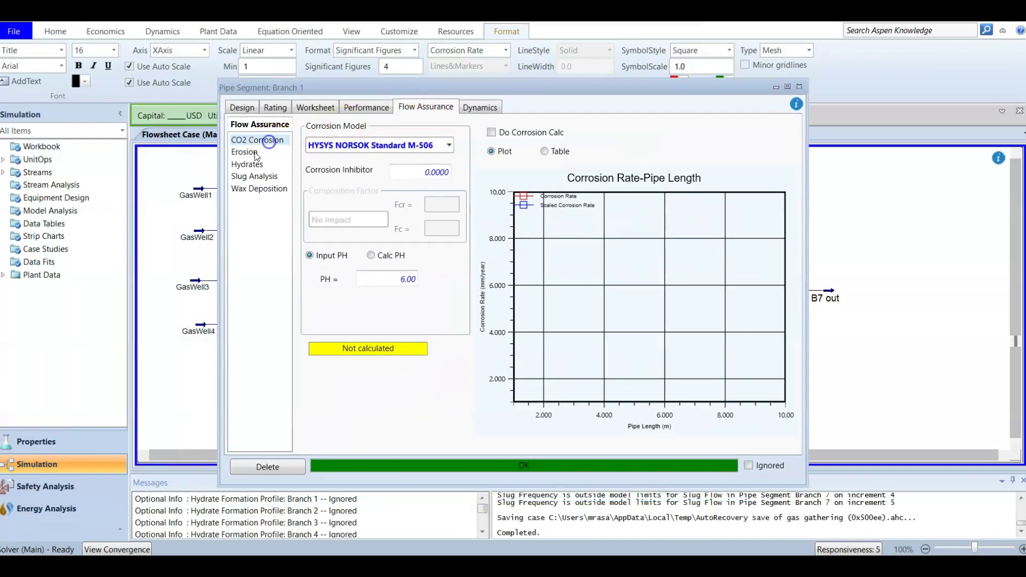
pyautogui.click(250, 155)
pyautogui.click(251, 169)
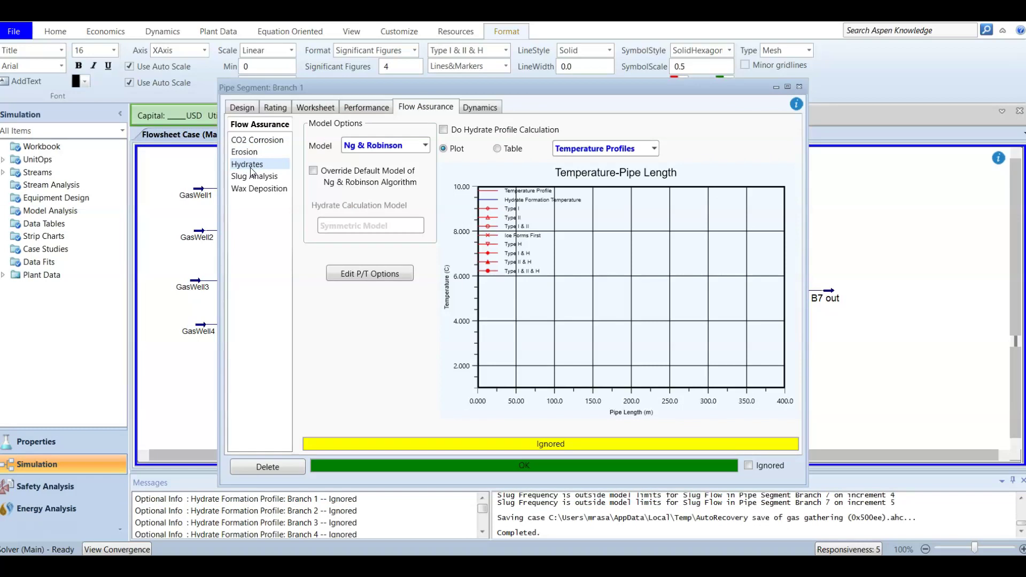
pyautogui.click(263, 177)
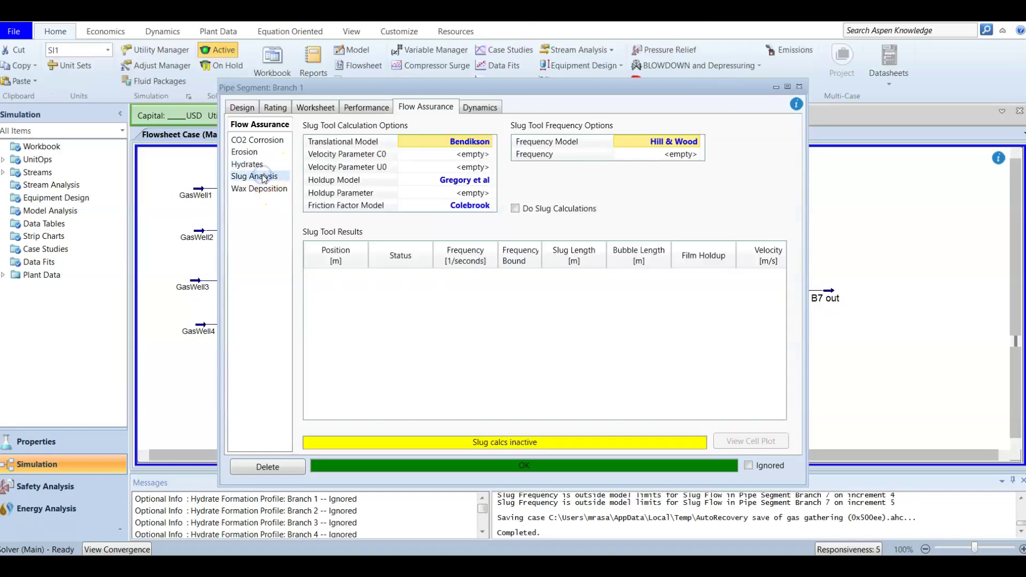
pyautogui.click(515, 209)
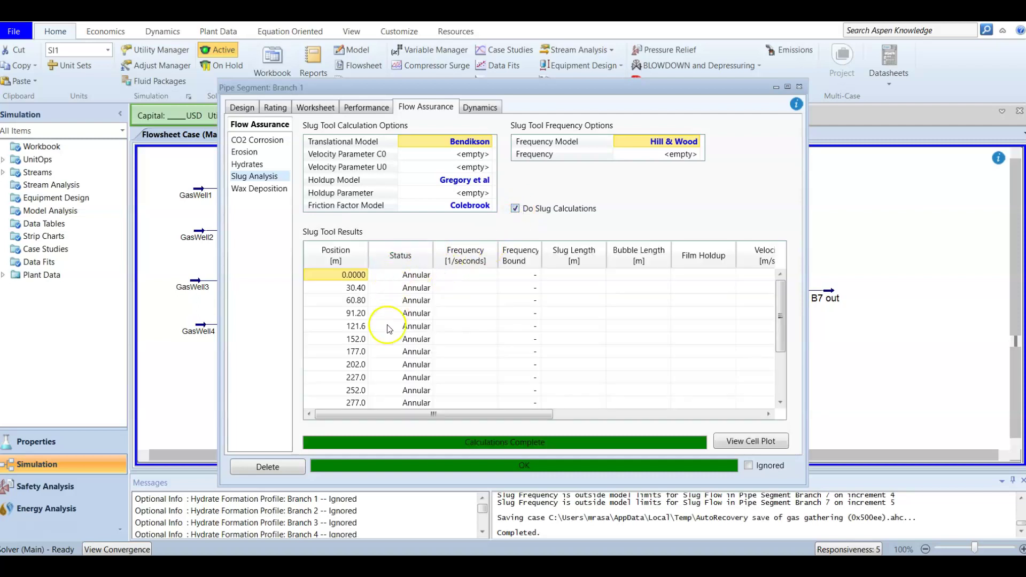
# Examine the flow status and slug results at every position along Branch 1, and close the segment.
pyautogui.scroll(-2, 400, 284)
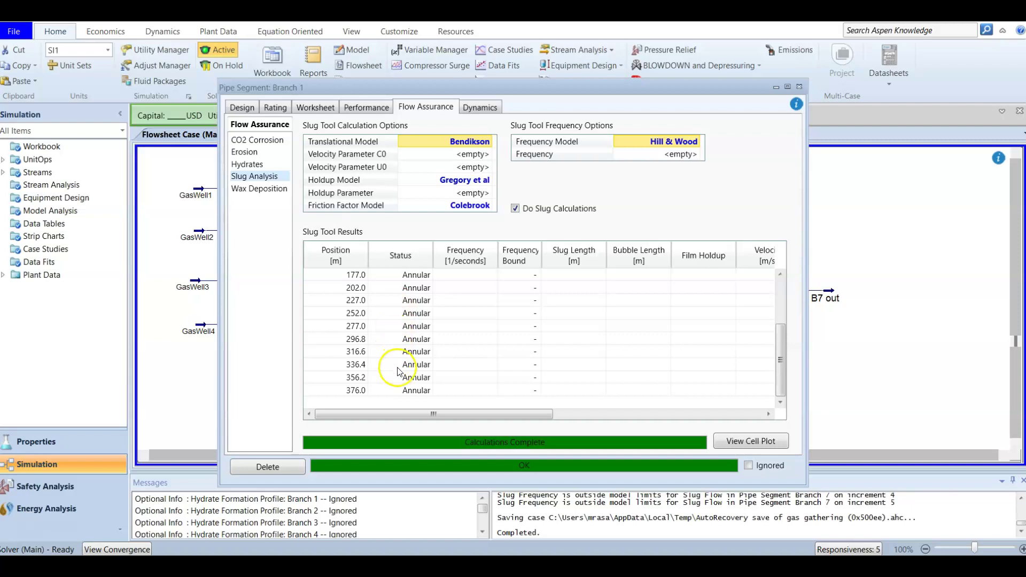
pyautogui.scroll(2, 400, 368)
pyautogui.scroll(-2, 396, 332)
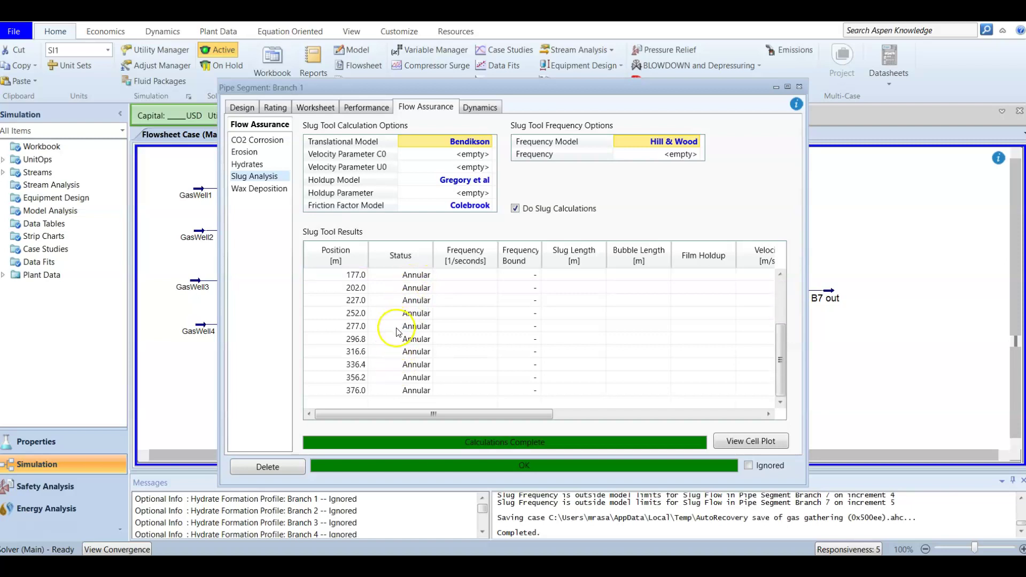
pyautogui.scroll(2, 400, 328)
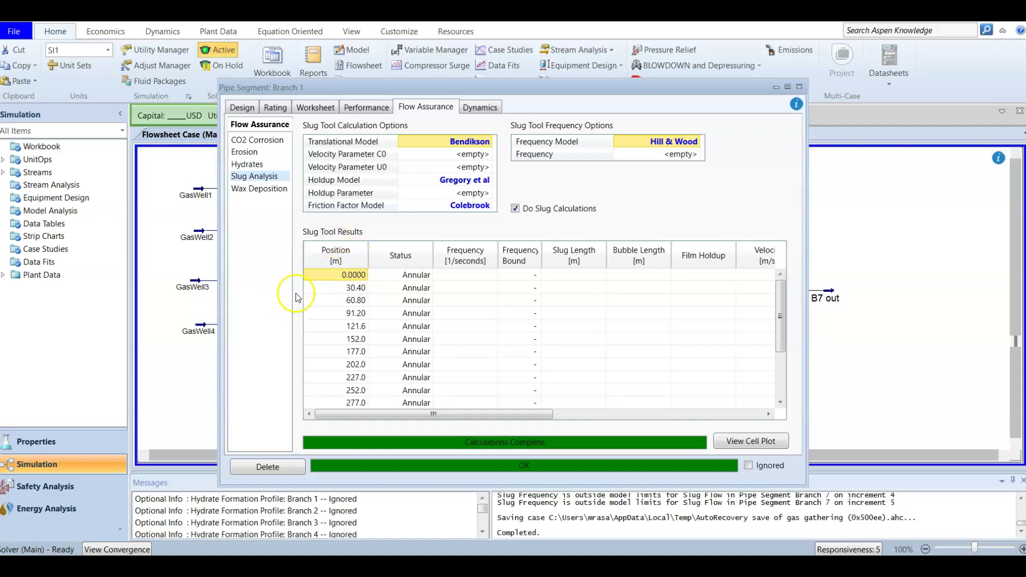
pyautogui.scroll(-2, 337, 296)
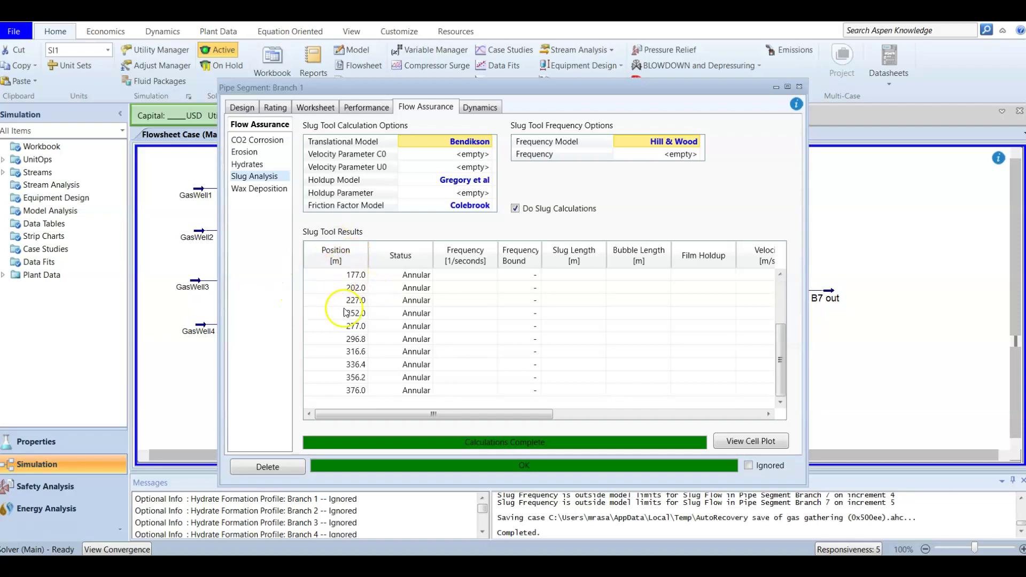
pyautogui.click(352, 393)
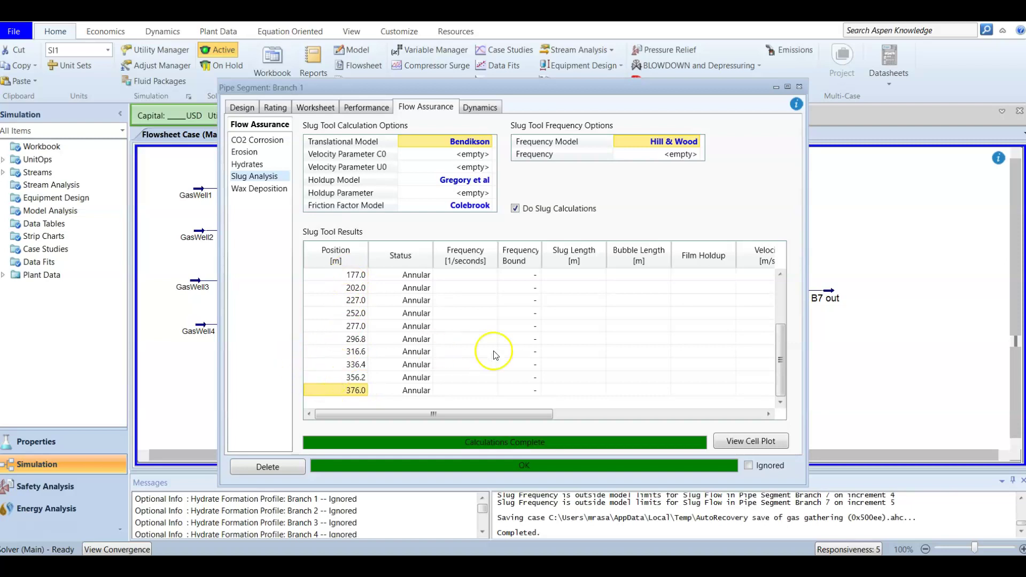
pyautogui.scroll(2, 444, 353)
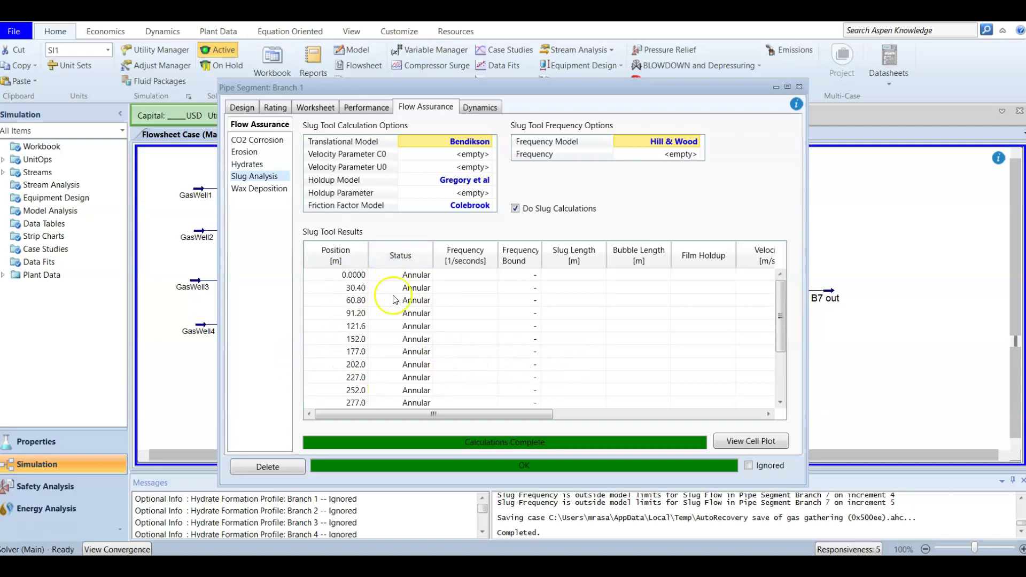
pyautogui.scroll(-2, 401, 331)
pyautogui.scroll(2, 466, 326)
pyautogui.click(476, 279)
pyautogui.moveTo(689, 287); pyautogui.dragTo(519, 386)
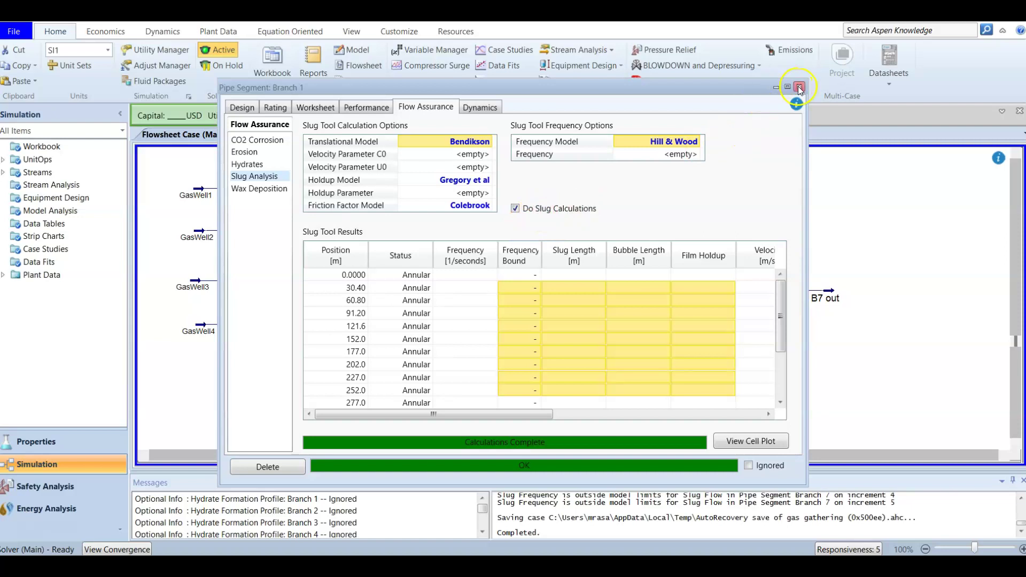
pyautogui.press('Escape')
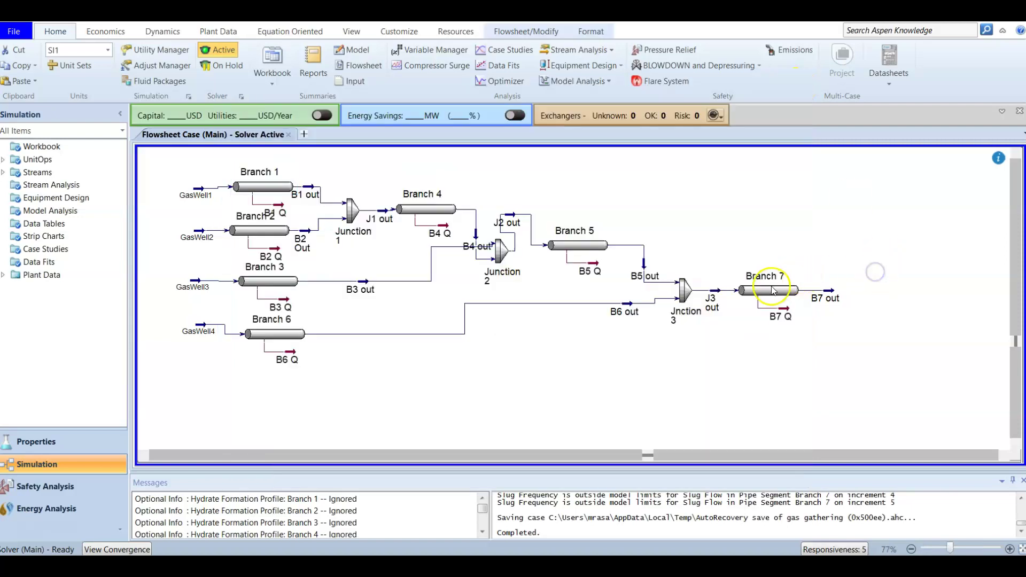
# Enable the slug calculations in the flow assurance analysis of the Branch 7 pipe segment.
pyautogui.click(770, 287)
pyautogui.doubleClick(771, 287)
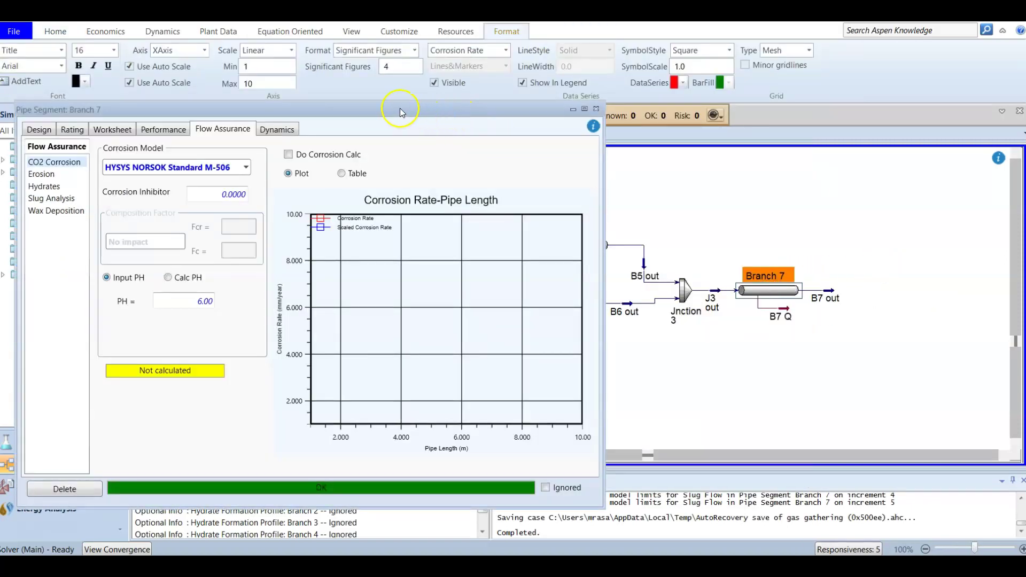
pyautogui.moveTo(395, 101); pyautogui.dragTo(615, 79)
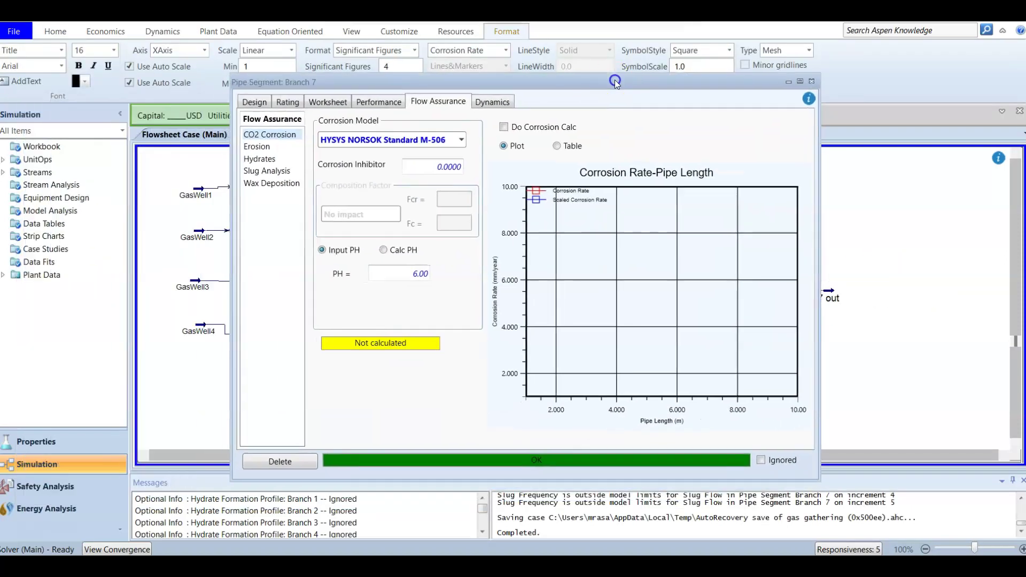
pyautogui.click(264, 171)
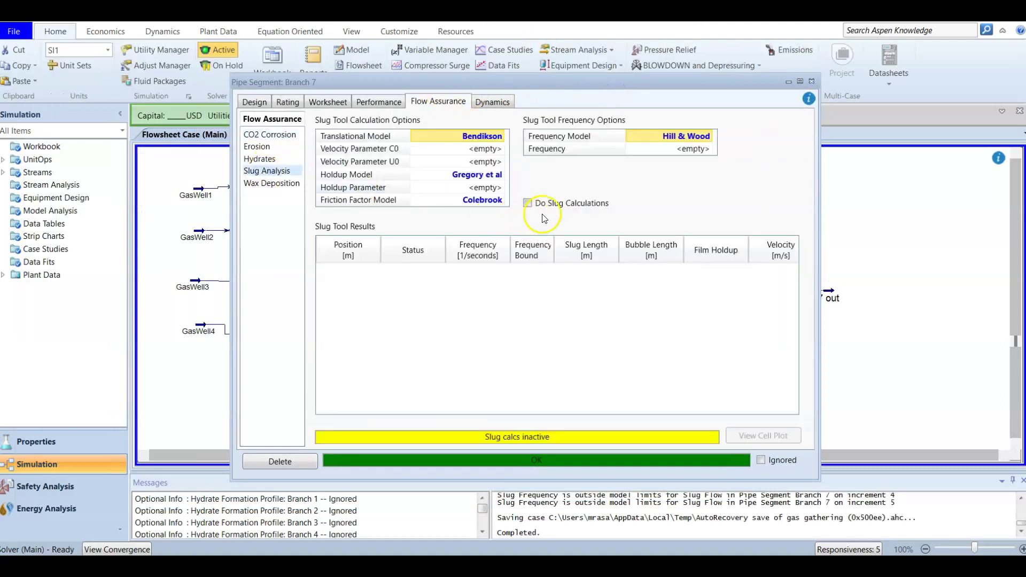
pyautogui.click(526, 203)
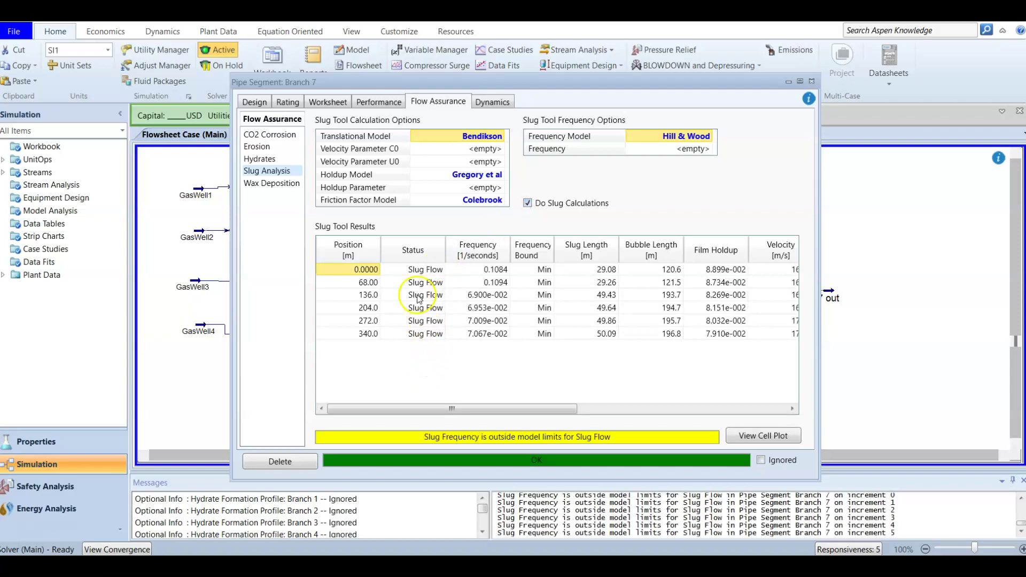
# Examine the Branch 7 slug results from the first to the last position, including flow status and slug velocity.
pyautogui.click(422, 273)
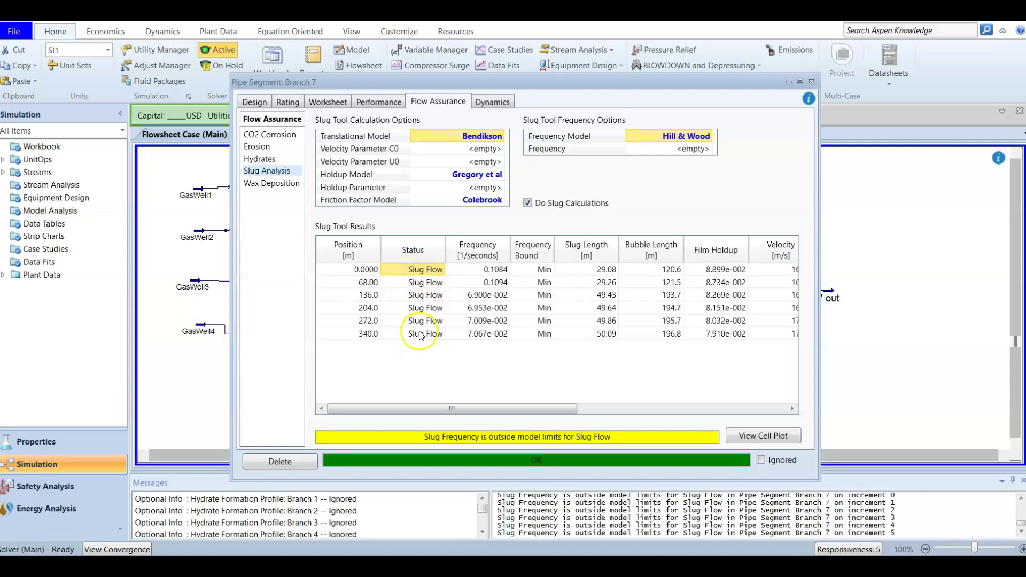
pyautogui.click(362, 272)
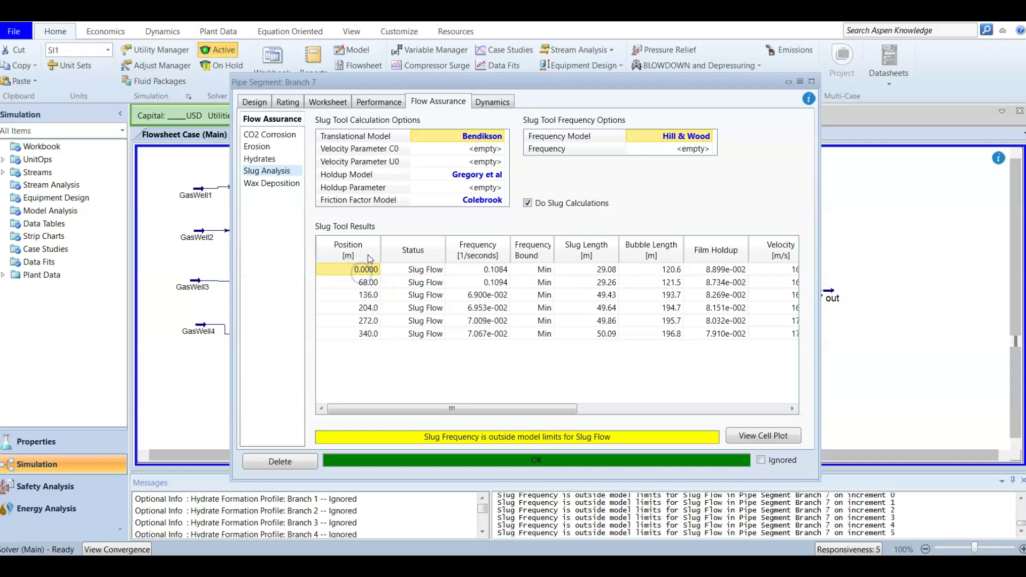
pyautogui.click(414, 270)
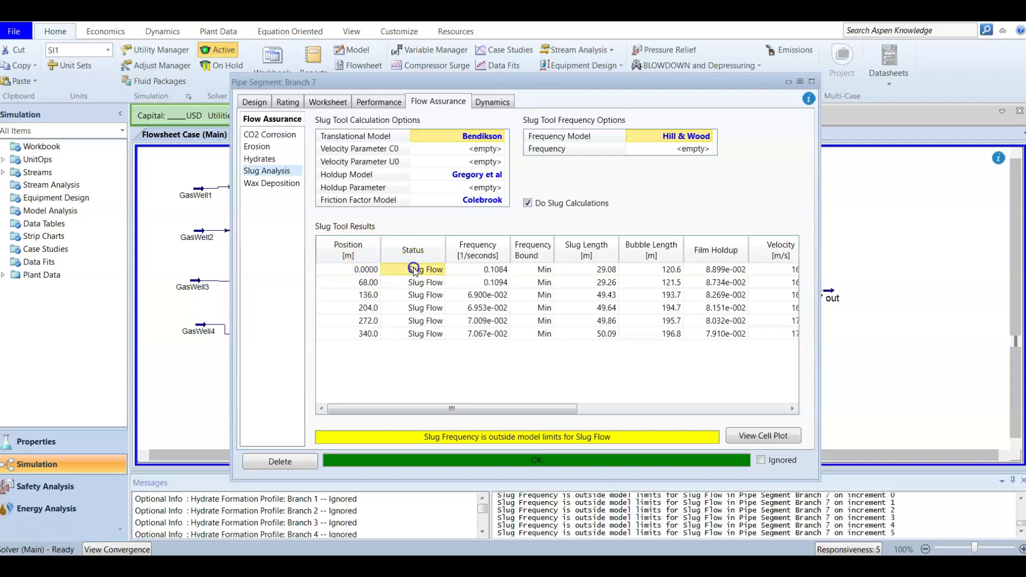
pyautogui.click(368, 334)
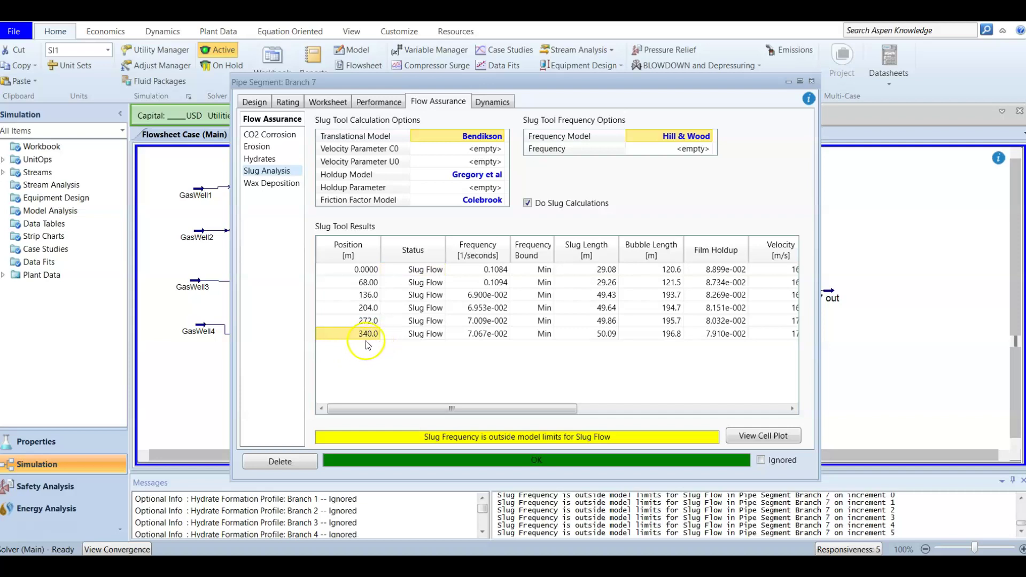
pyautogui.click(396, 336)
pyautogui.moveTo(437, 400); pyautogui.dragTo(535, 401)
pyautogui.click(367, 269)
pyautogui.click(608, 269)
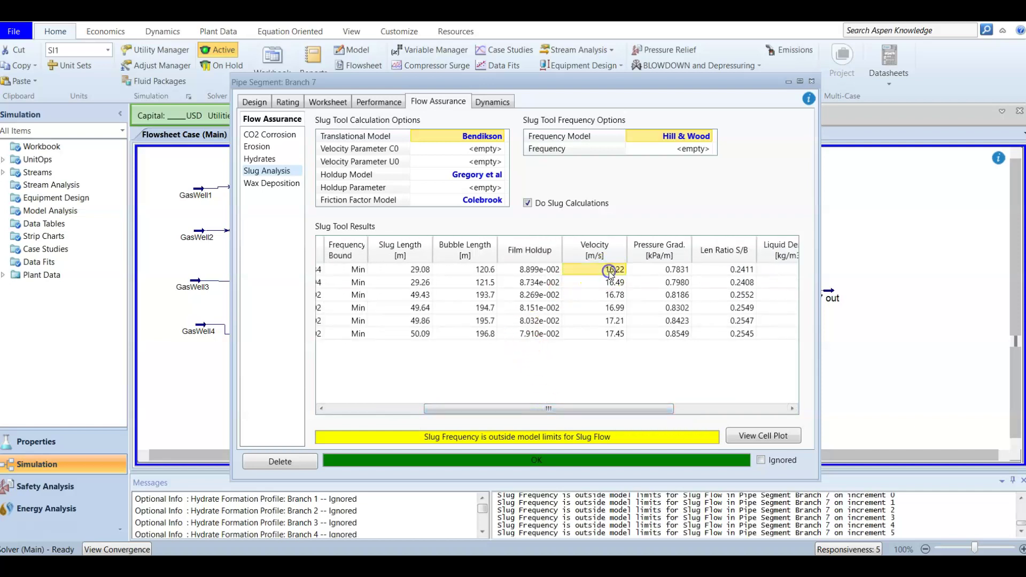
# Compare the slug velocities and slug lengths at the positions along Branch 7, and toggle the slug calculations off and back on.
pyautogui.hscroll(-5, 603, 399)
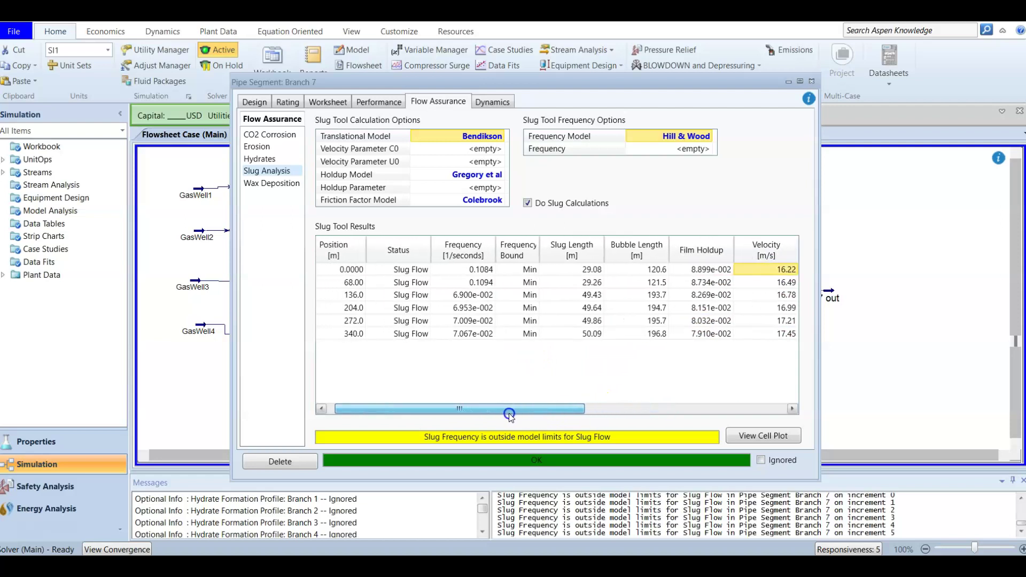
pyautogui.click(774, 335)
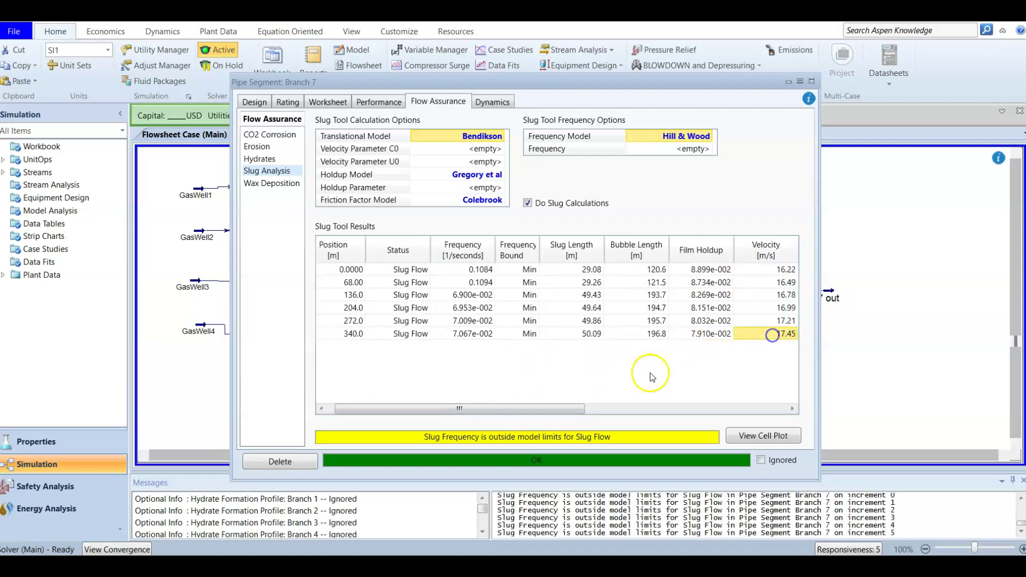
pyautogui.moveTo(549, 405); pyautogui.dragTo(476, 405)
pyautogui.click(587, 272)
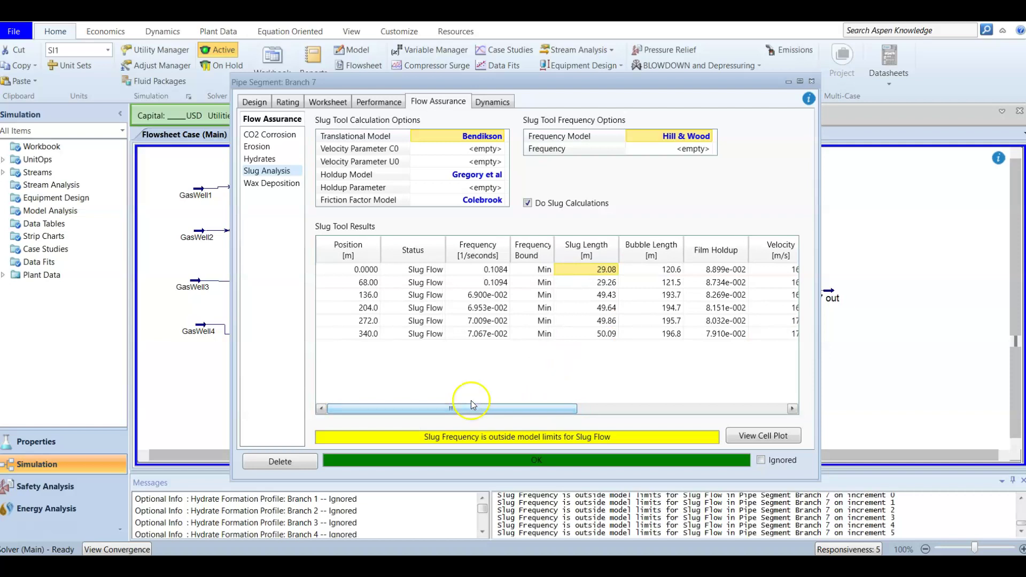
pyautogui.click(366, 310)
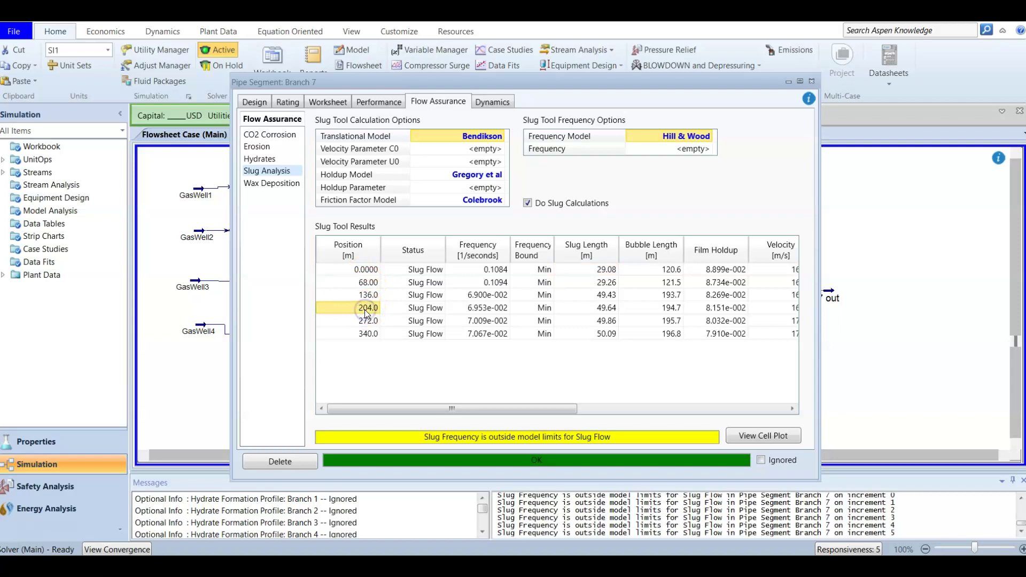
pyautogui.click(369, 295)
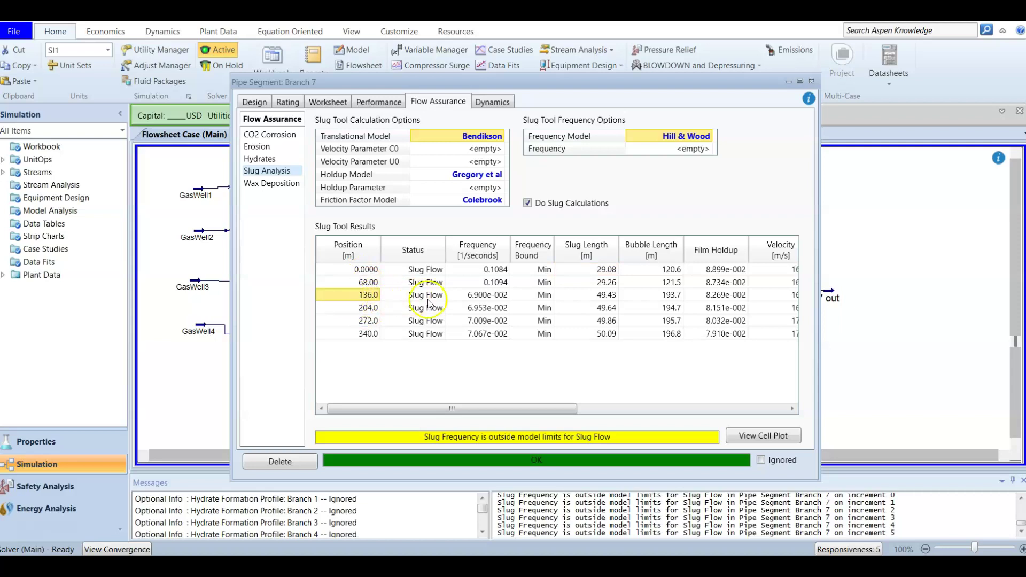
pyautogui.click(610, 297)
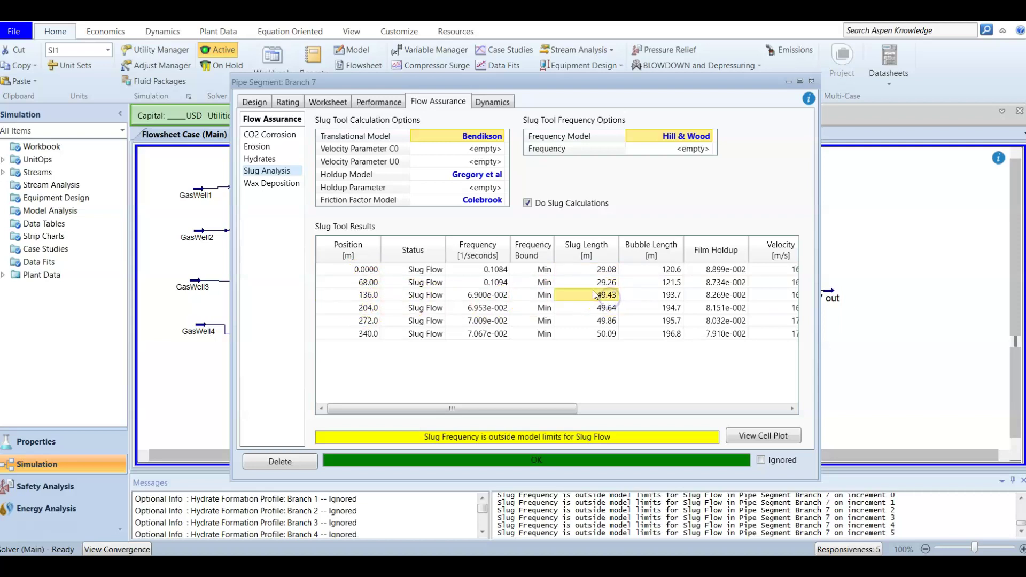
pyautogui.click(625, 349)
pyautogui.click(529, 203)
pyautogui.click(529, 203)
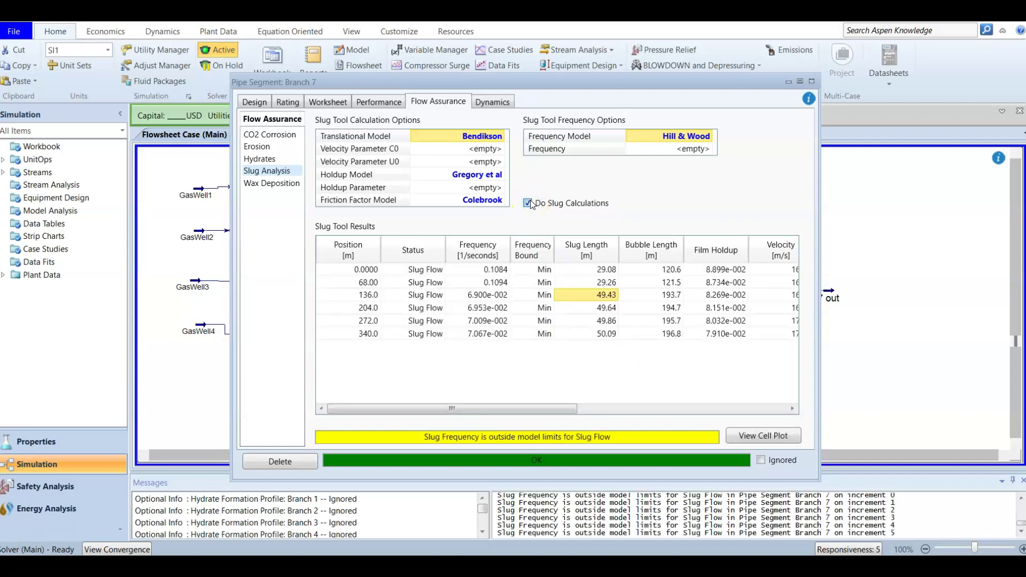
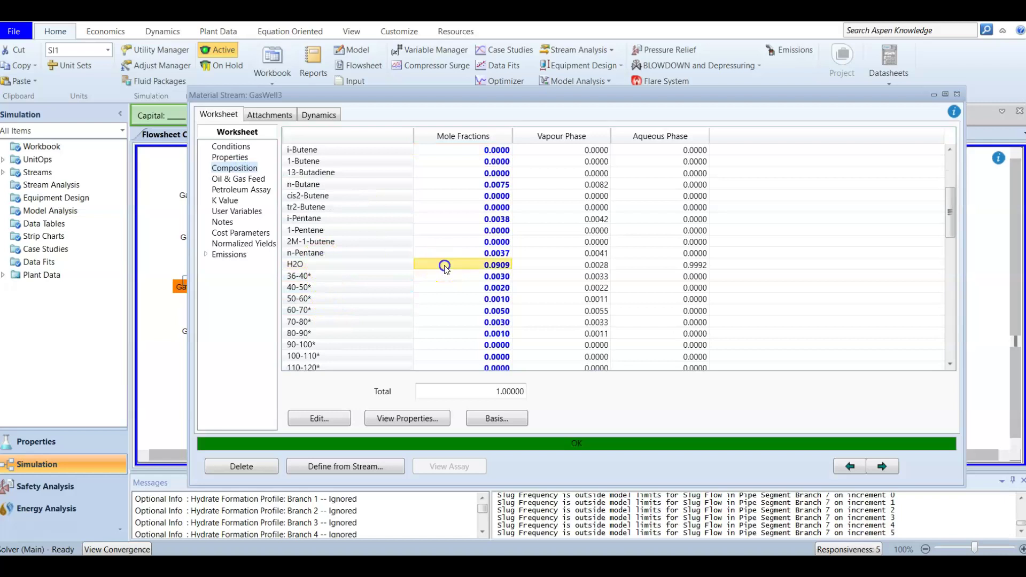
# Close the GasWell3 stream, enable the hydrate profile calculation in the flow assurance analysis of Branch 3, and close the segment.
pyautogui.click(957, 95)
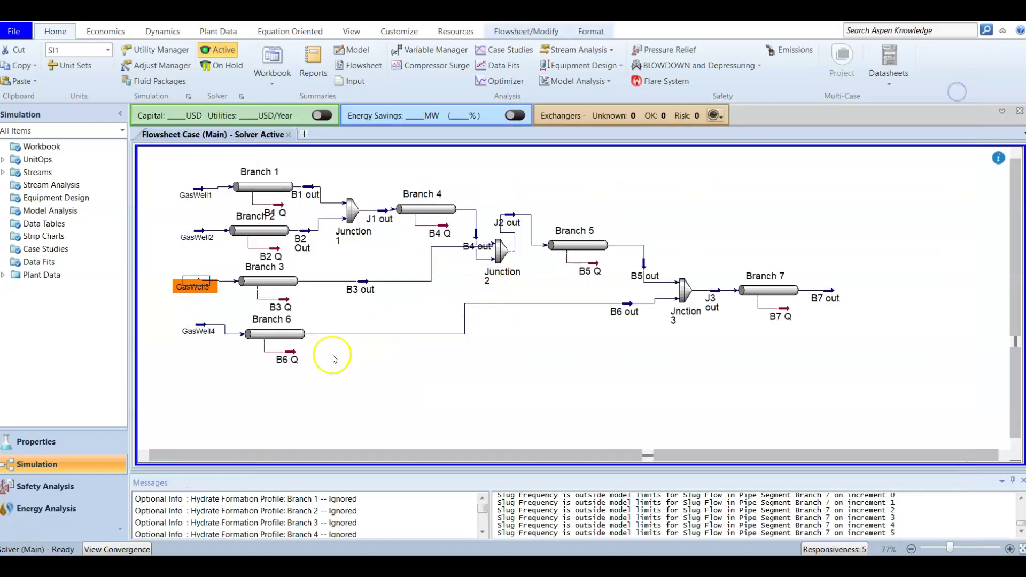
pyautogui.doubleClick(269, 272)
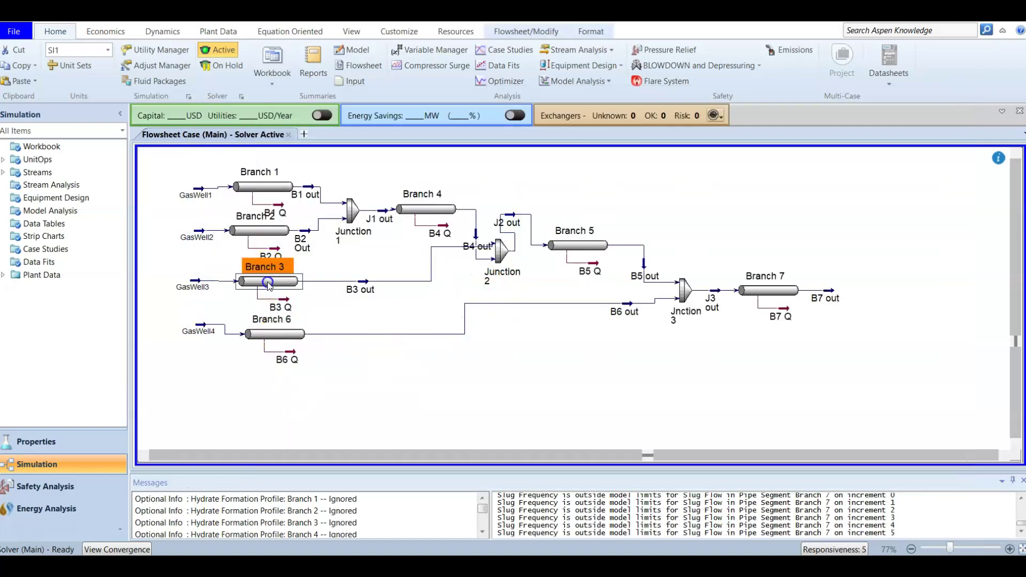
pyautogui.moveTo(285, 100); pyautogui.dragTo(406, 96)
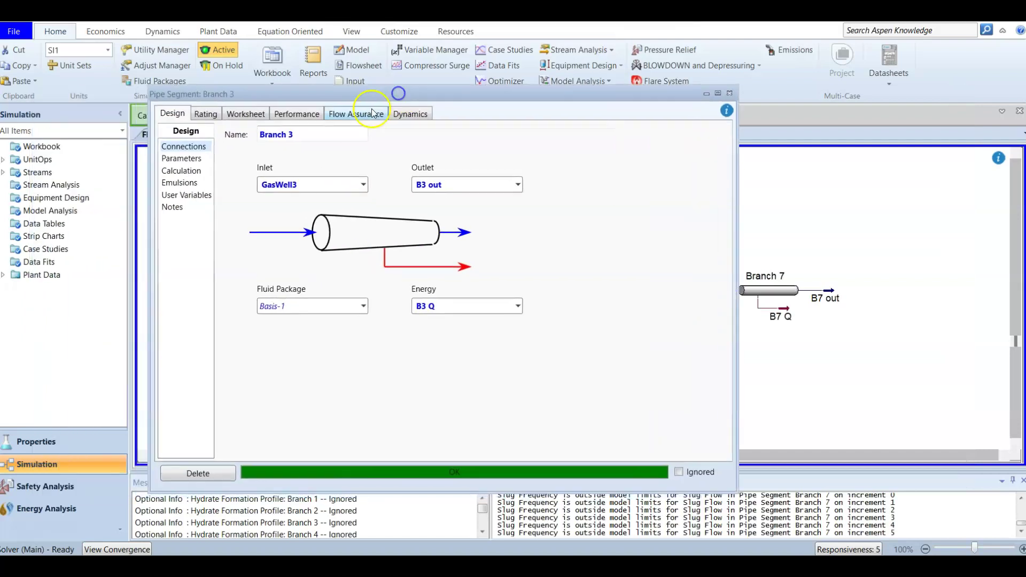
pyautogui.click(343, 114)
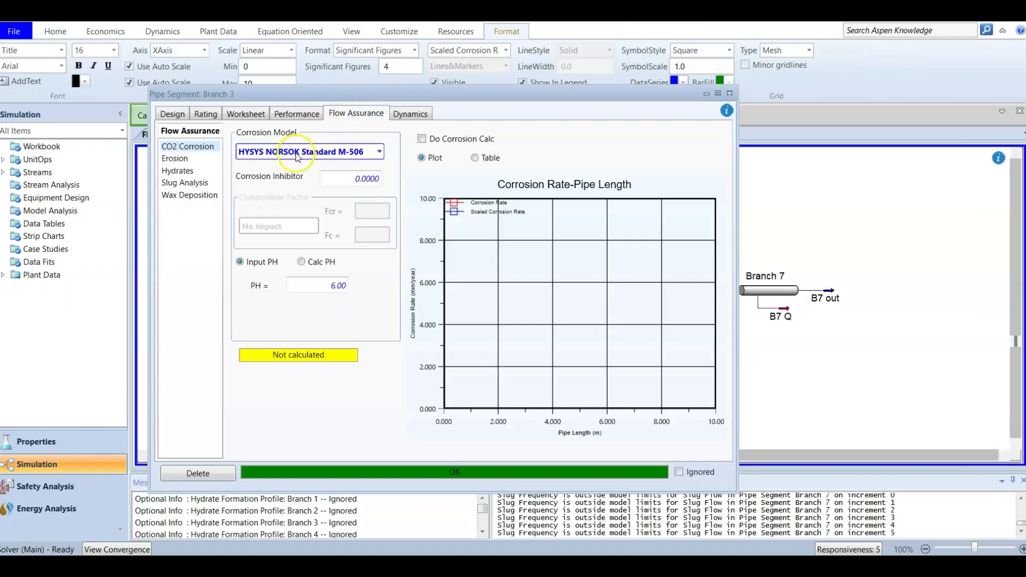
pyautogui.click(180, 173)
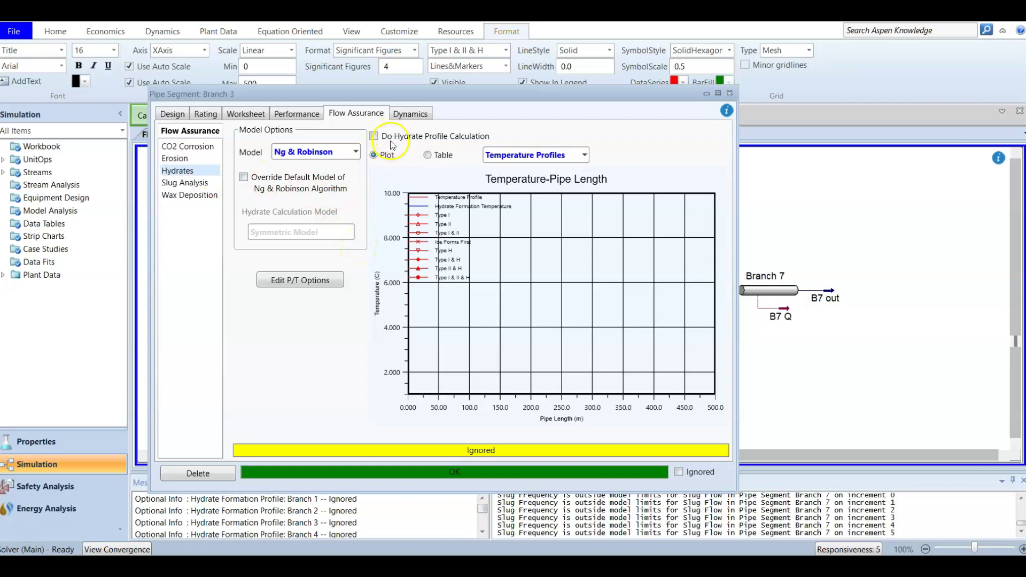
pyautogui.click(374, 136)
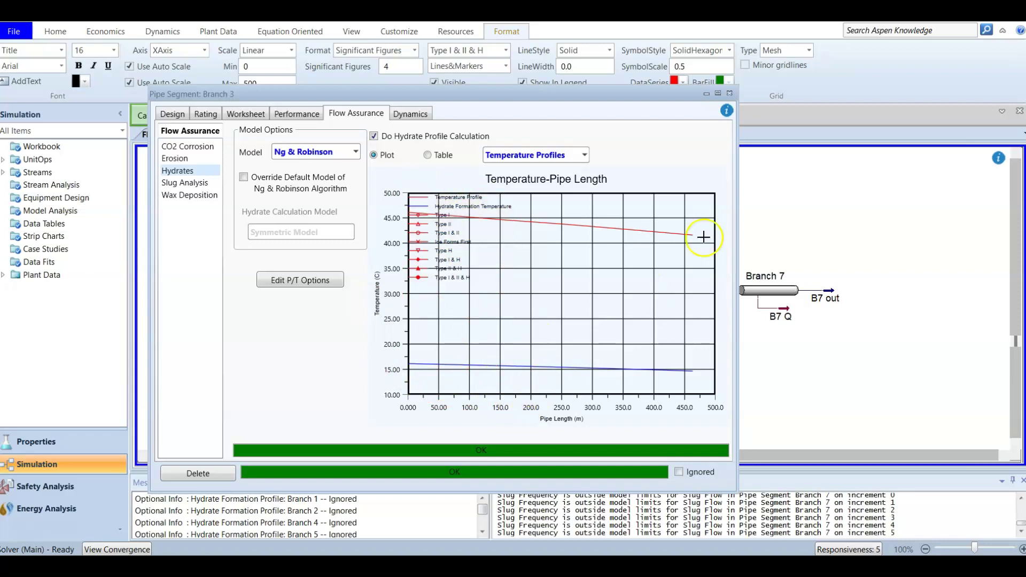
pyautogui.click(729, 93)
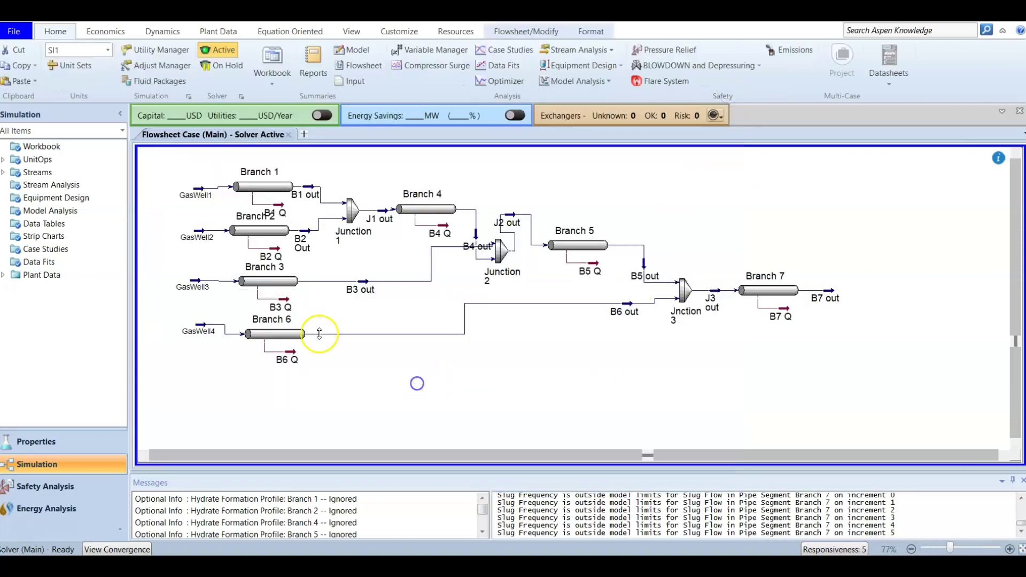
# Add a Hydrate Formation stream analysis for GasWell3, and examine its hydrate formation temperature and pressure.
pyautogui.click(194, 284)
pyautogui.moveTo(194, 284)
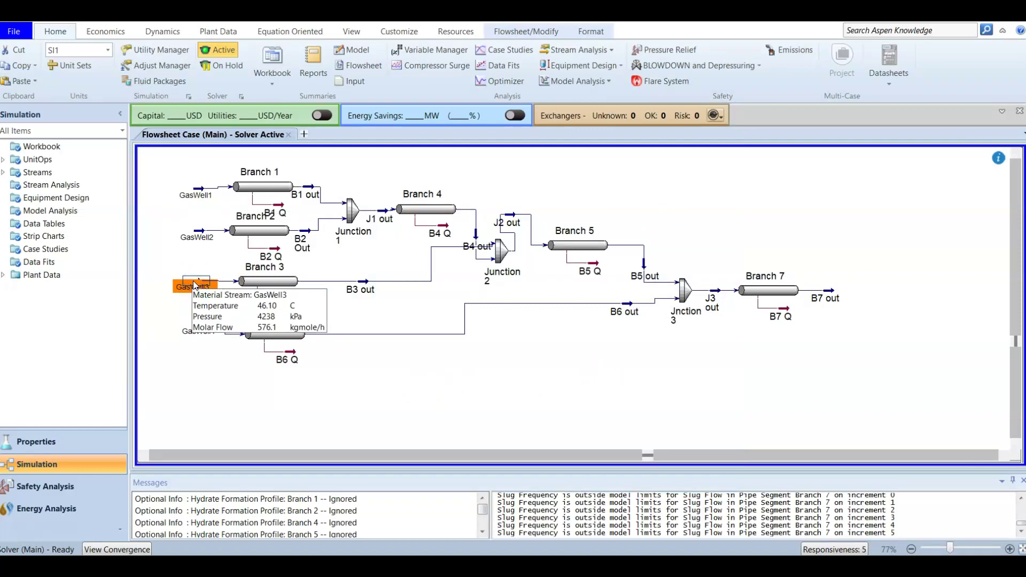
pyautogui.click(612, 52)
pyautogui.click(612, 166)
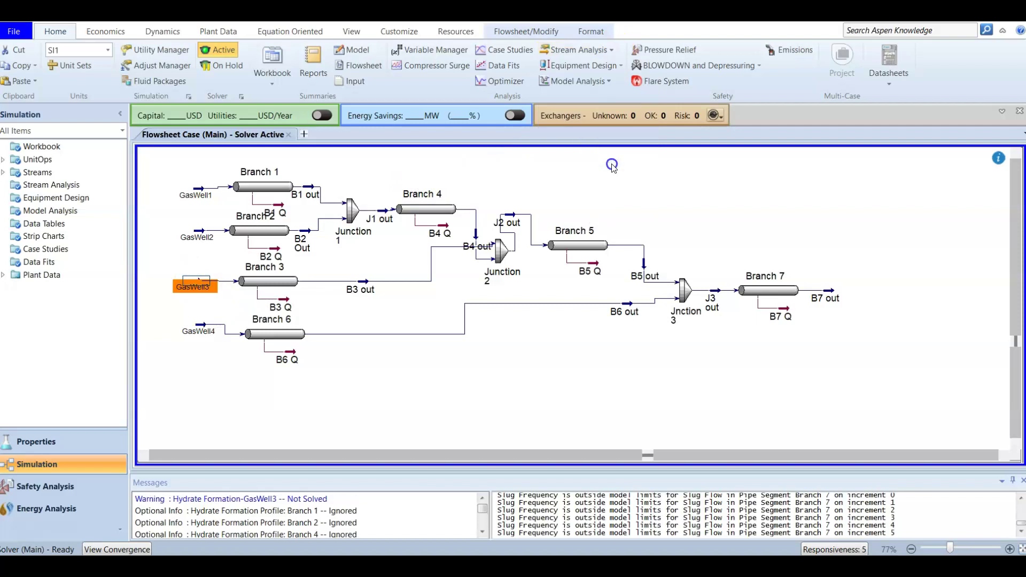
pyautogui.moveTo(301, 154); pyautogui.dragTo(608, 105)
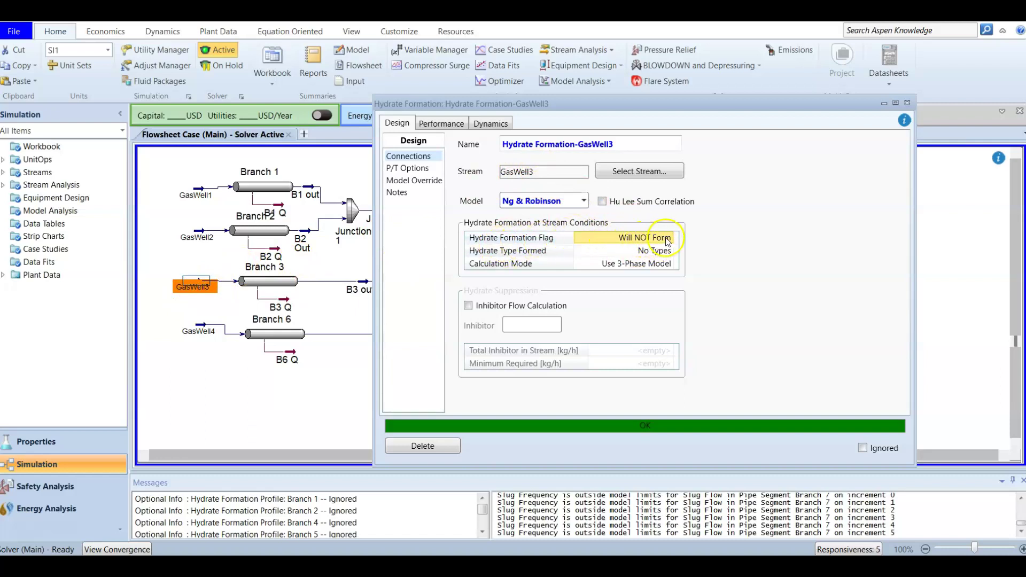
pyautogui.click(437, 124)
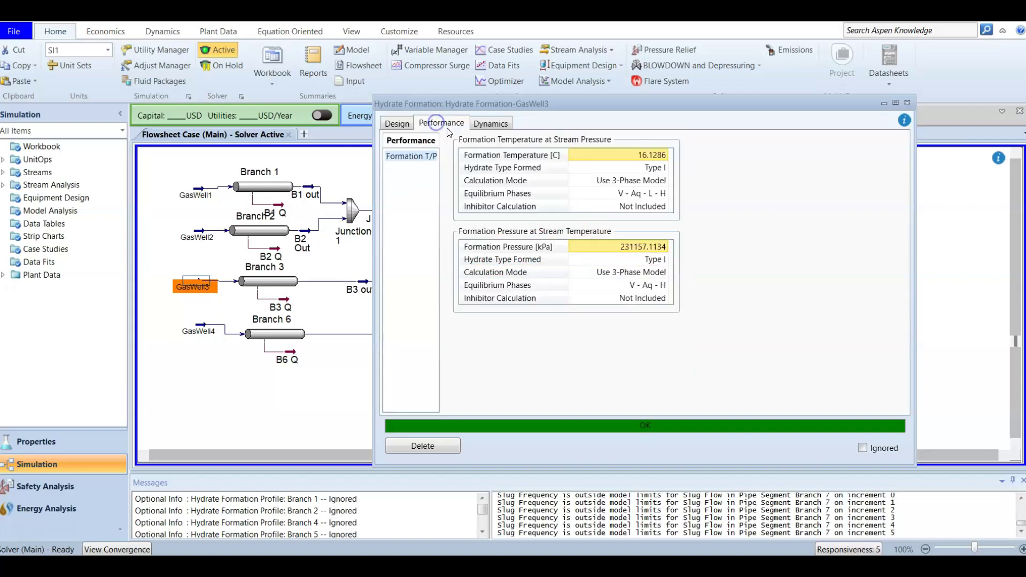
pyautogui.click(523, 156)
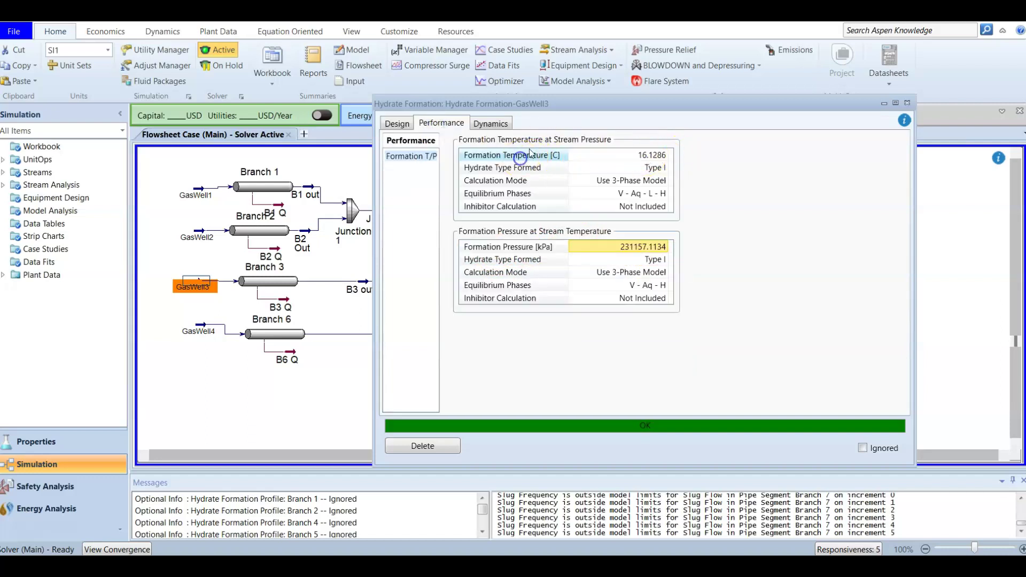
pyautogui.click(620, 154)
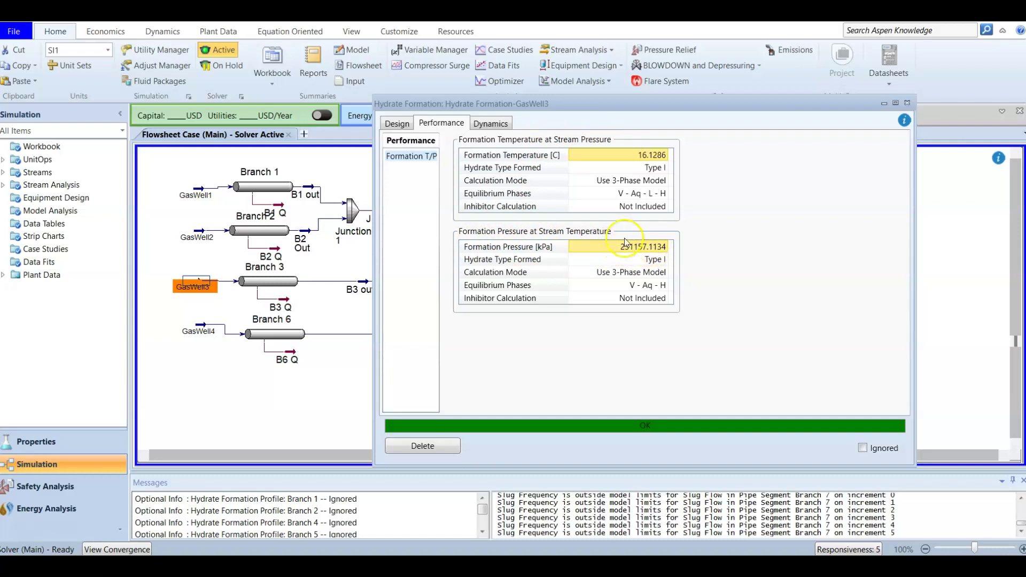
pyautogui.click(909, 103)
pyautogui.click(584, 344)
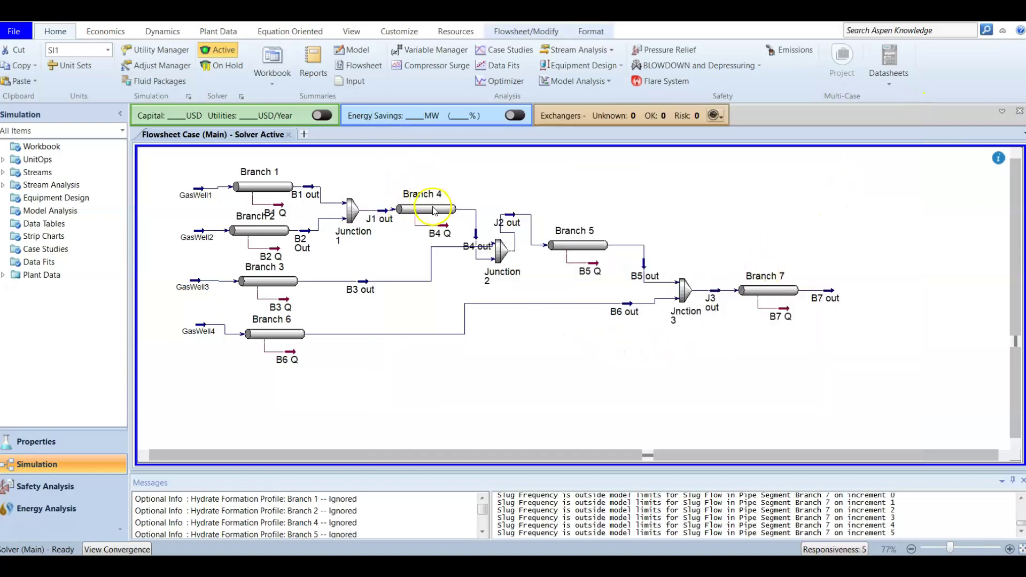
# Enable the CO2 corrosion calculation in the flow assurance analysis of the Branch 4 pipe segment, and close the segment.
pyautogui.doubleClick(432, 212)
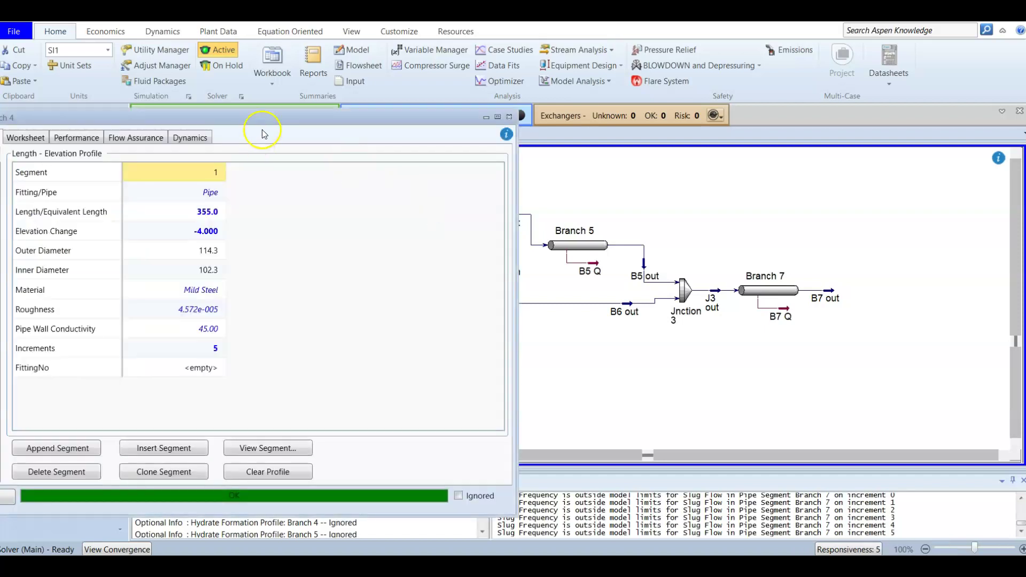
pyautogui.moveTo(498, 100); pyautogui.dragTo(587, 83)
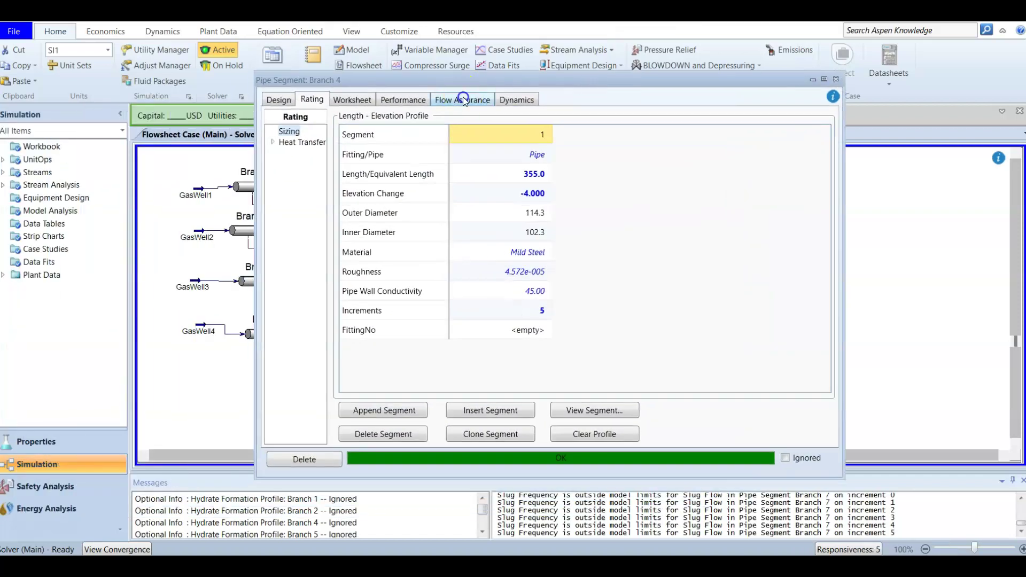
pyautogui.click(463, 99)
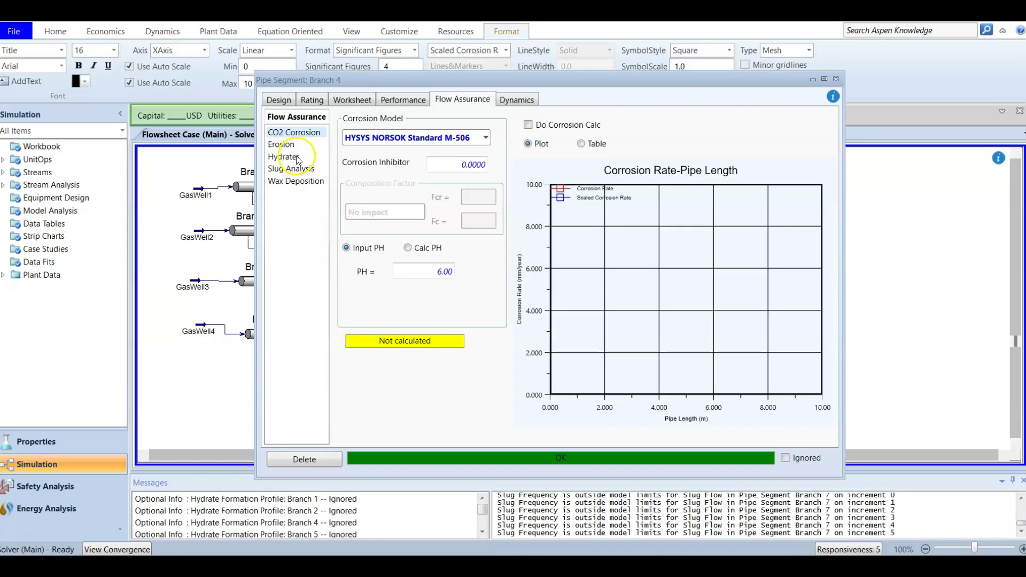
pyautogui.click(312, 182)
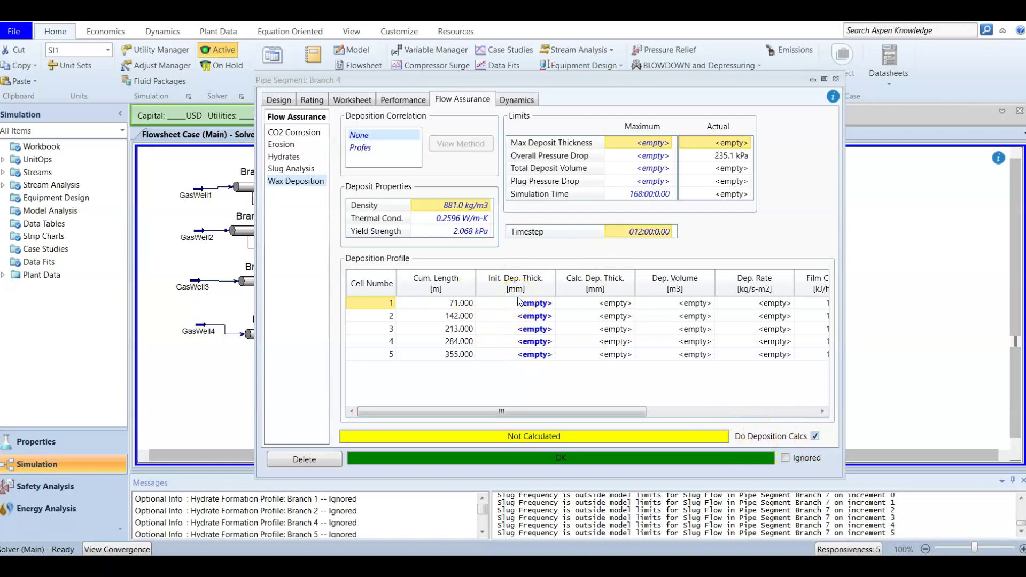
pyautogui.click(303, 136)
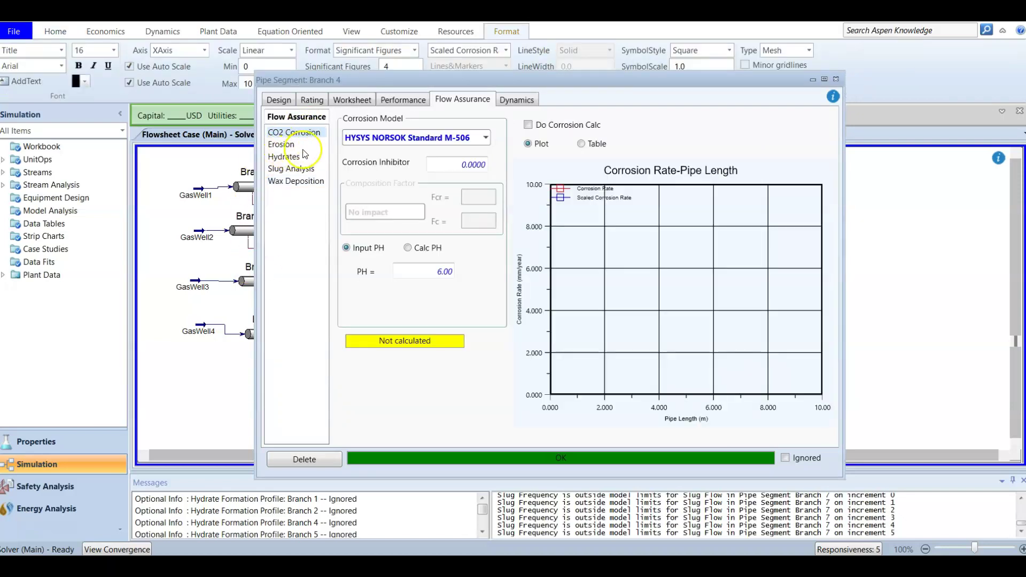
pyautogui.click(528, 126)
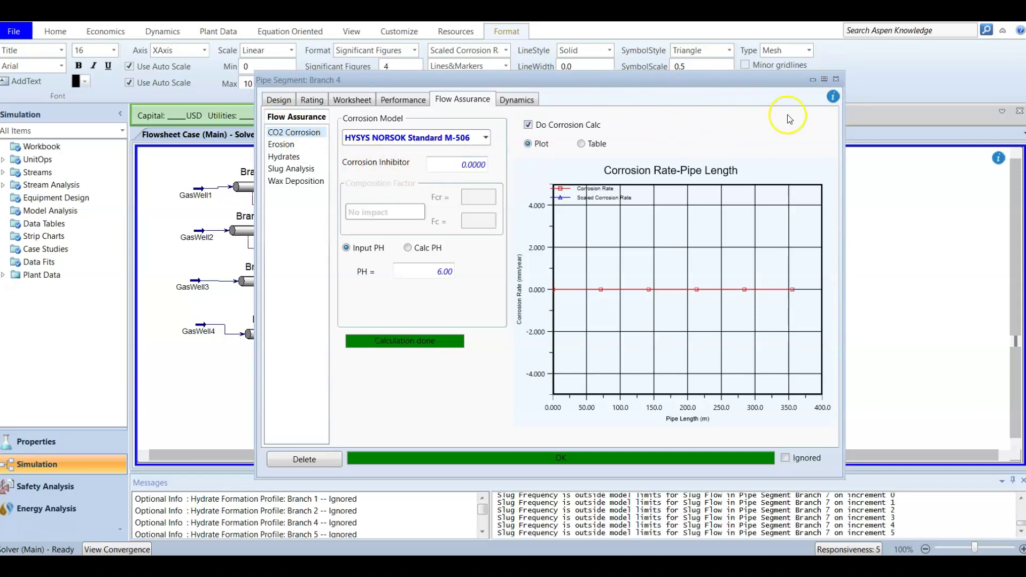
pyautogui.click(836, 80)
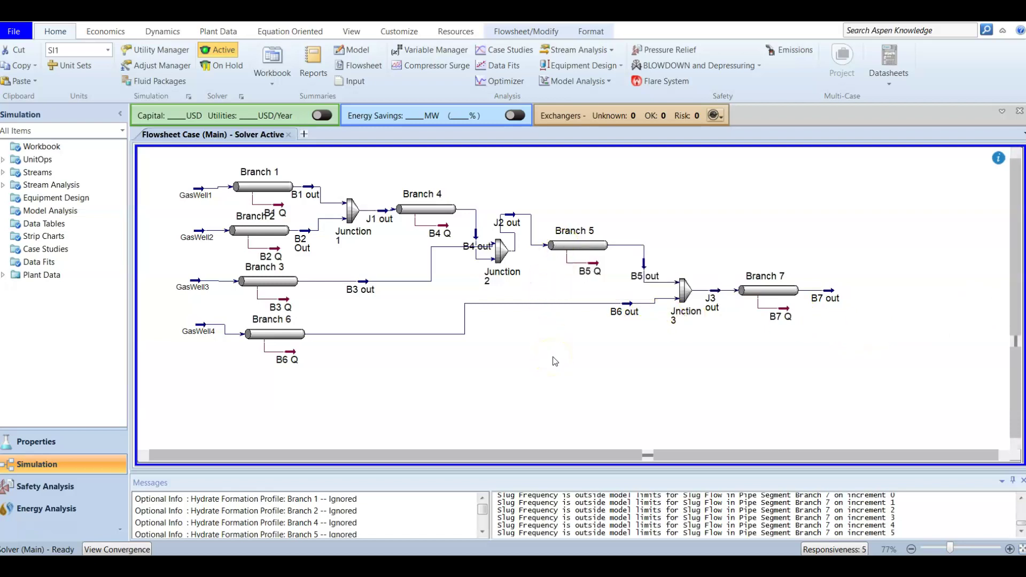
# Examine the flow correlation parameters of the Branch 5 pipe segment and the distances and elevations in its pipe profile.
pyautogui.doubleClick(577, 245)
pyautogui.moveTo(377, 101); pyautogui.dragTo(558, 87)
pyautogui.click(272, 105)
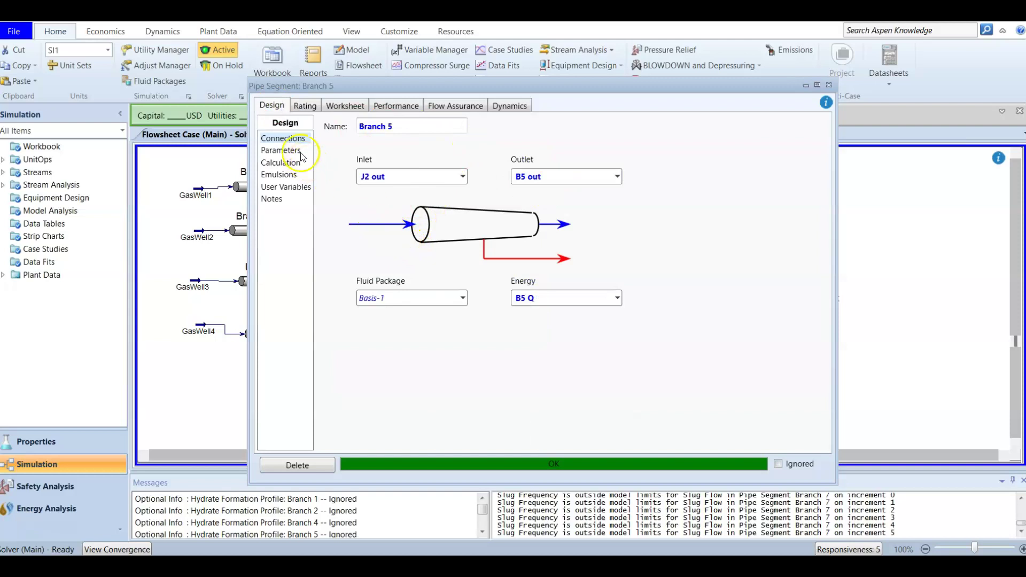
pyautogui.click(281, 151)
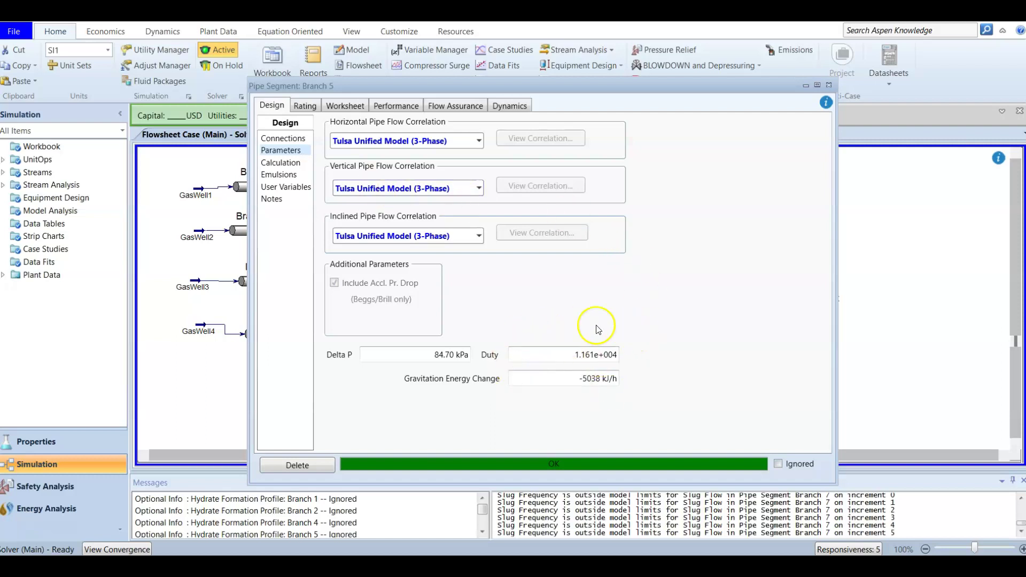
pyautogui.click(388, 106)
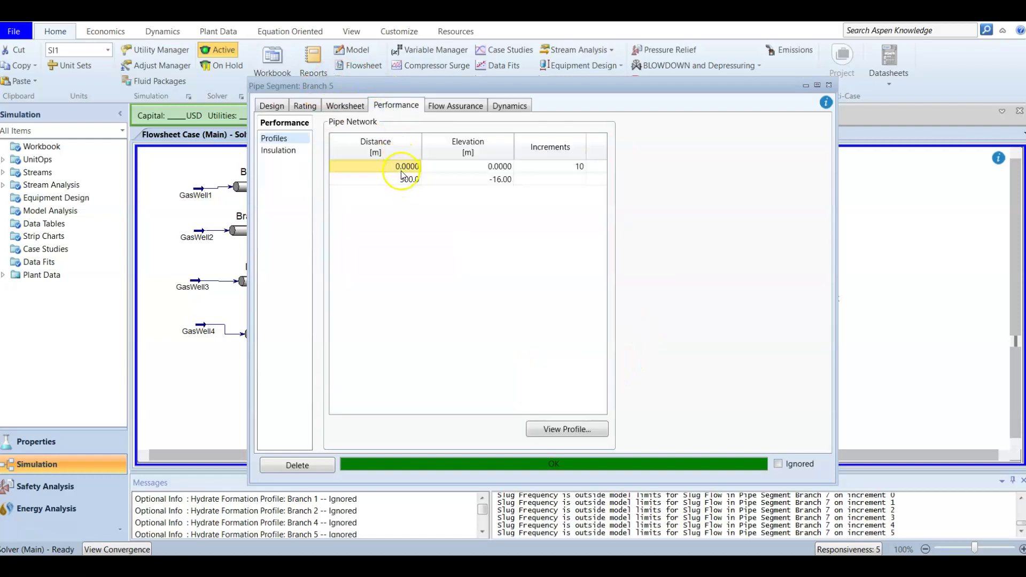
pyautogui.click(476, 167)
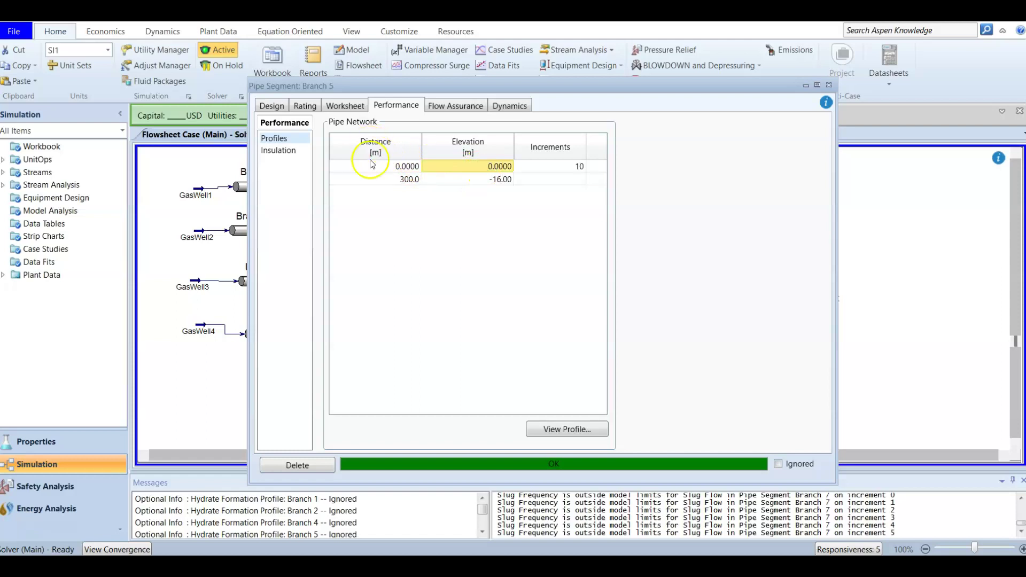
pyautogui.click(400, 167)
pyautogui.click(467, 166)
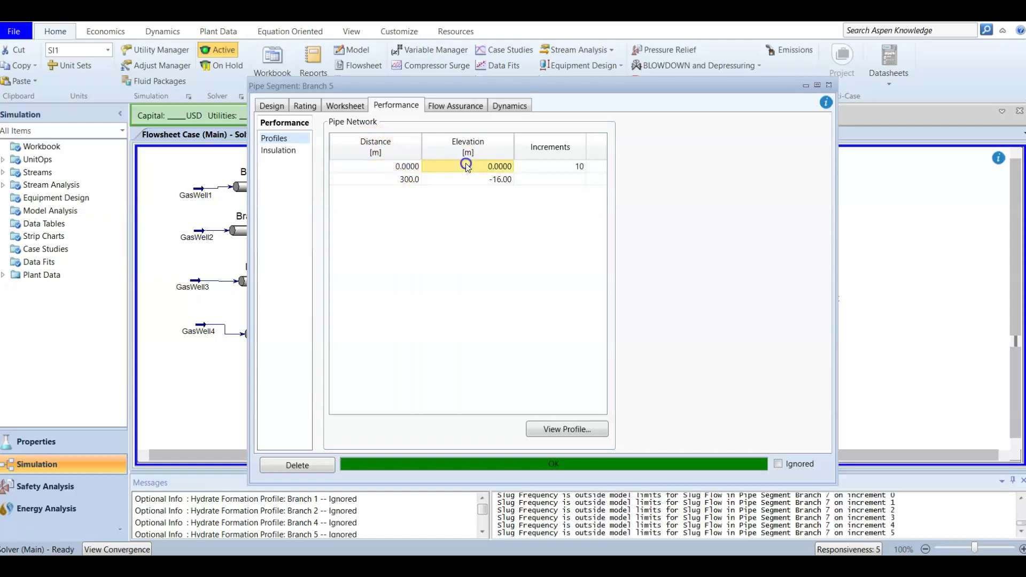
pyautogui.click(392, 178)
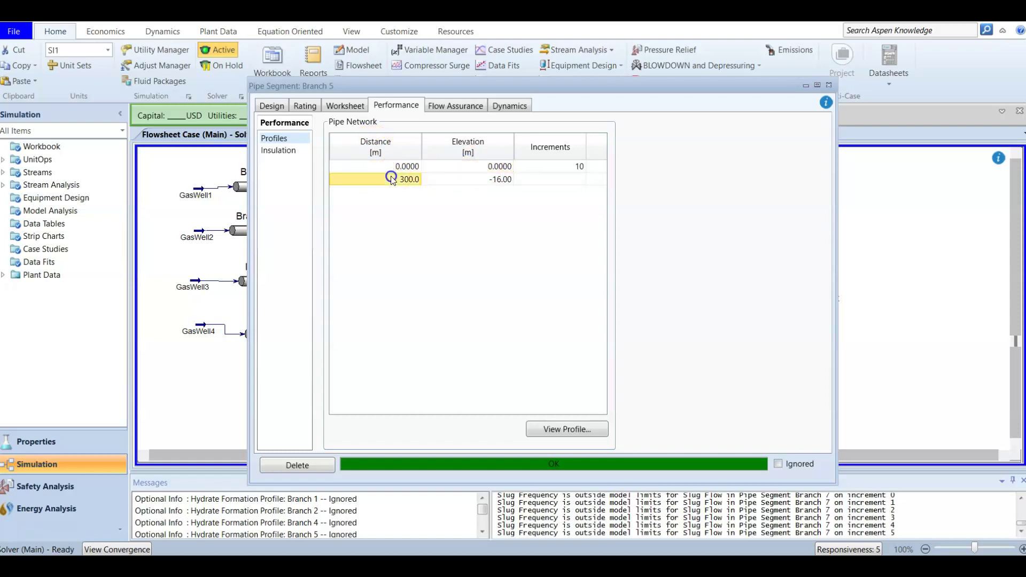
pyautogui.click(476, 172)
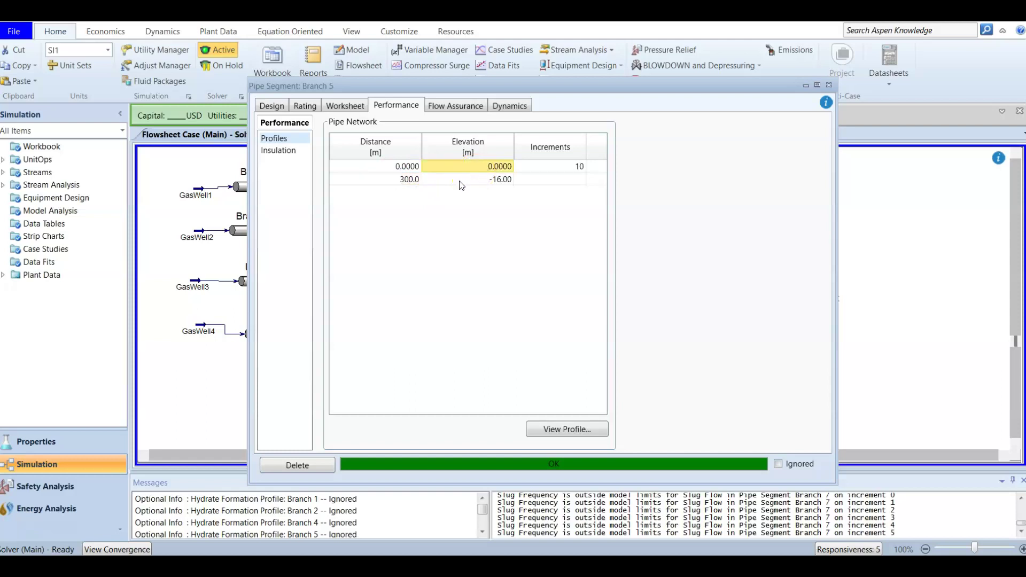
# Enable the erosion calculation in the flow assurance analysis of Branch 5, check the velocity plot, and close the segment.
pyautogui.click(452, 107)
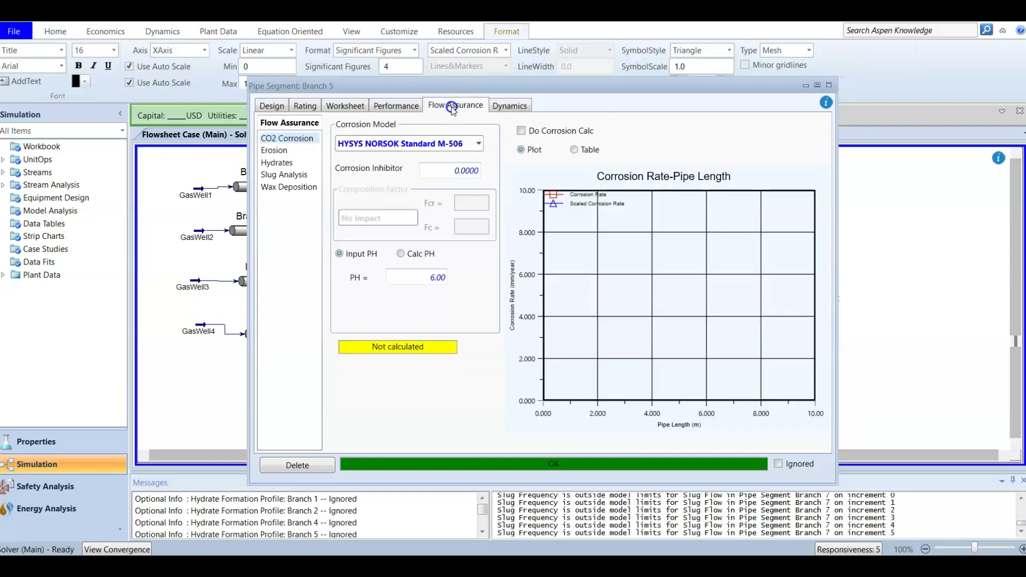
pyautogui.click(289, 151)
pyautogui.click(489, 171)
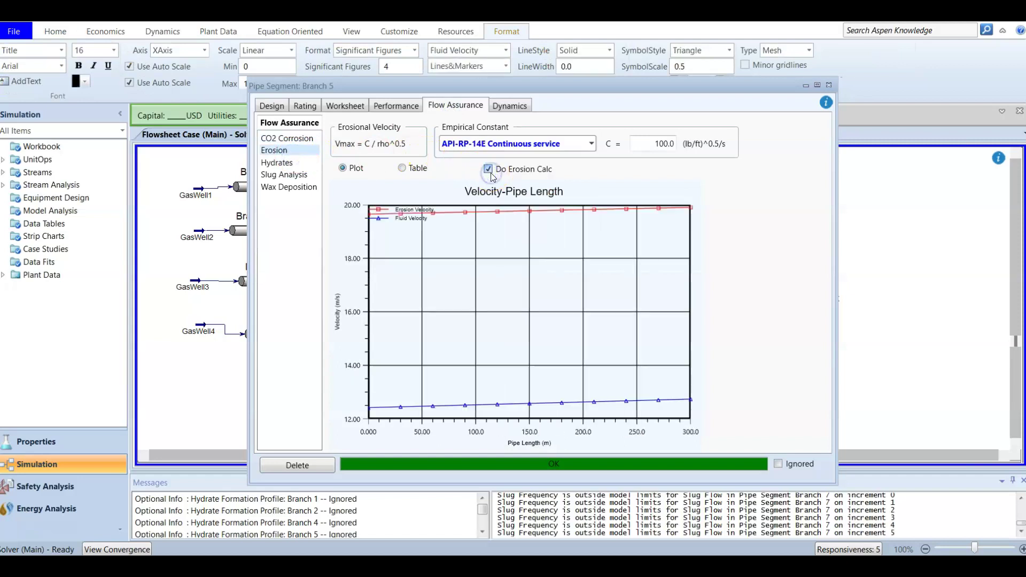
pyautogui.click(449, 214)
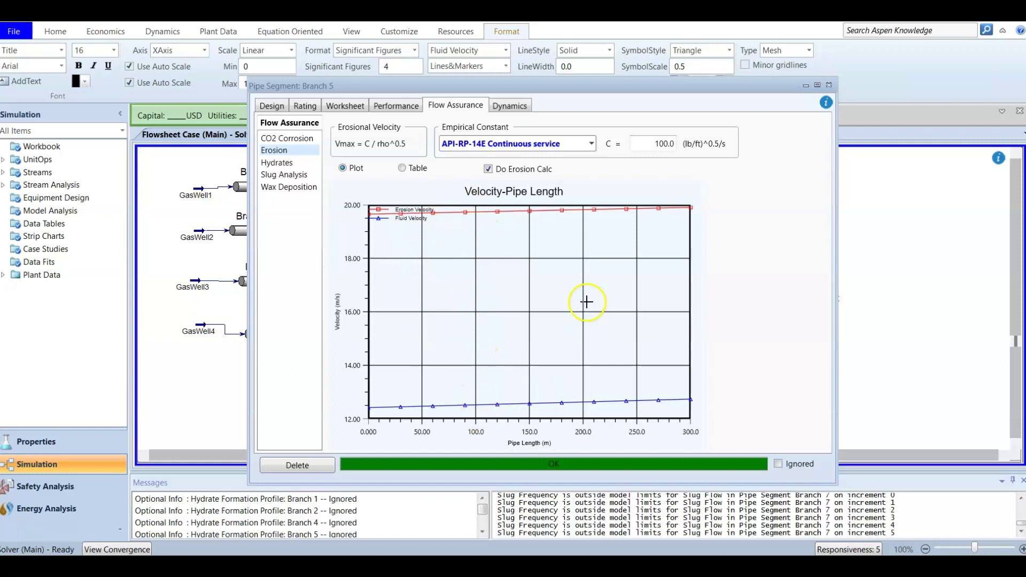
pyautogui.click(828, 85)
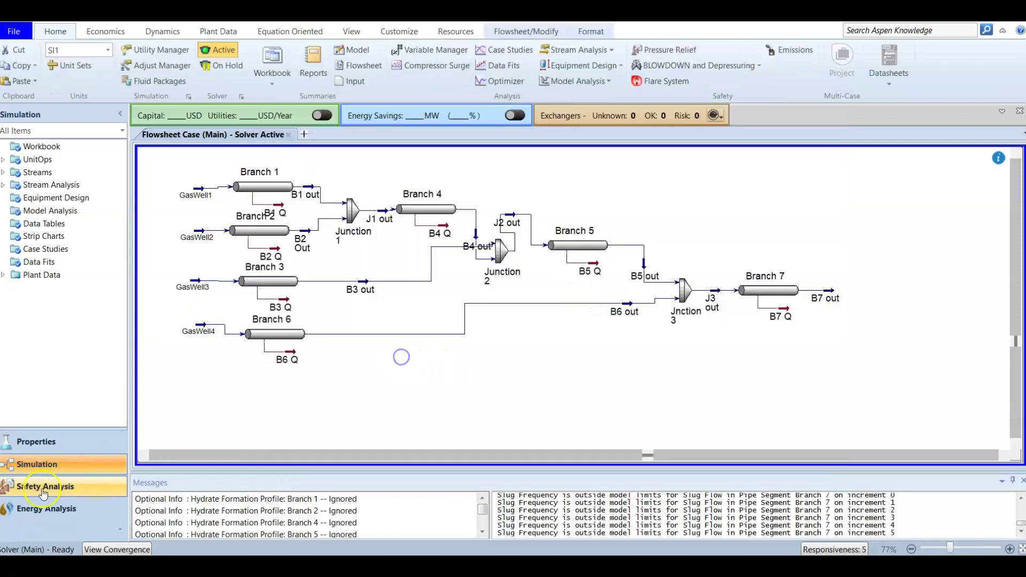